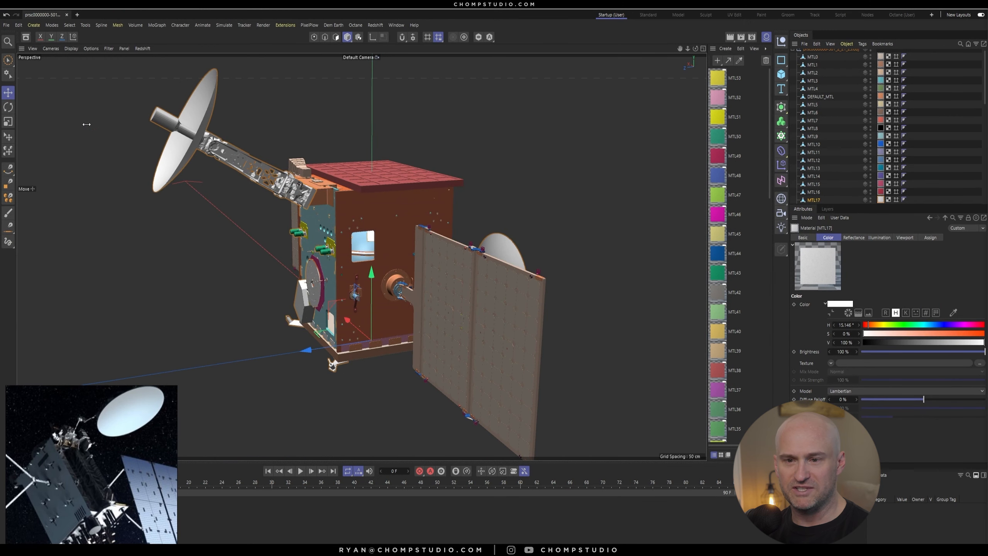
# Open the Redshift RenderView and start the interactive render of the satellite.
pyautogui.click(751, 37)
pyautogui.click(375, 25)
pyautogui.click(399, 89)
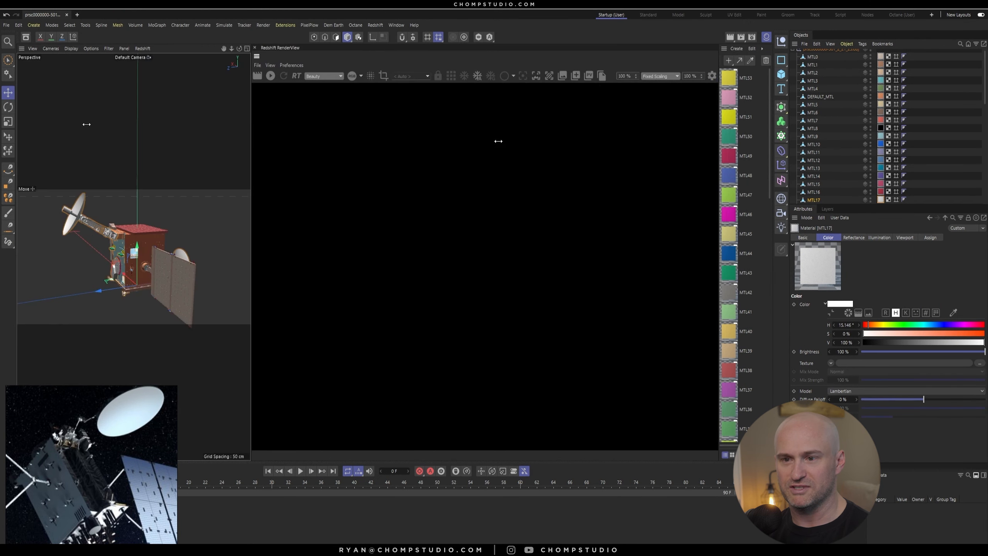
pyautogui.click(271, 76)
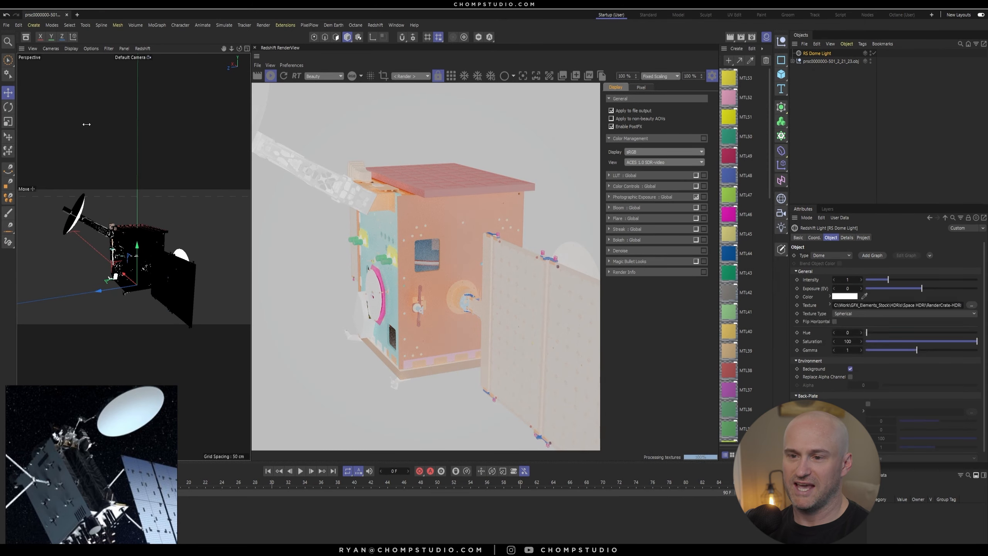
pyautogui.moveTo(895, 308); pyautogui.dragTo(897, 311)
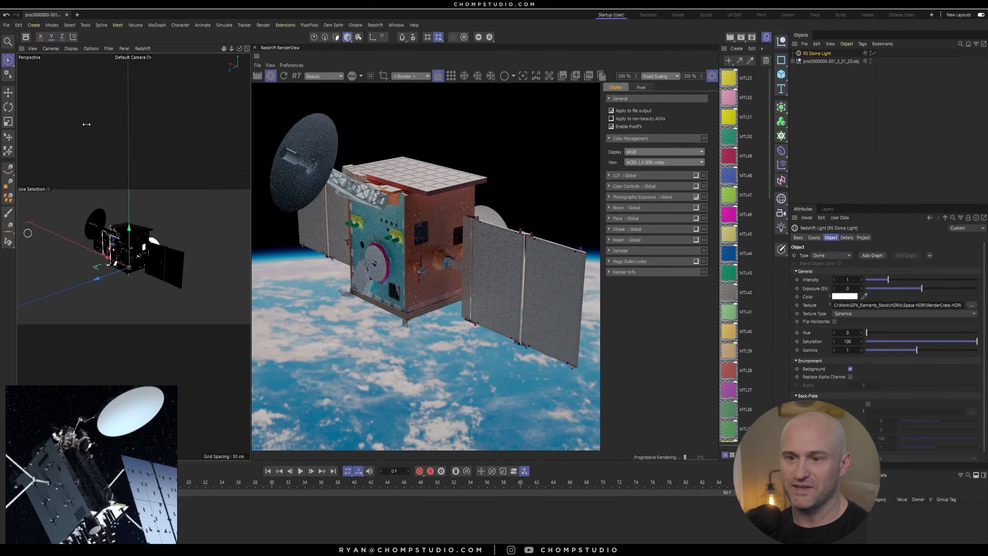
# Add a Redshift Infinite Light, turn off the dome light and rotate the new light around the satellite.
pyautogui.click(375, 25)
pyautogui.moveTo(401, 46)
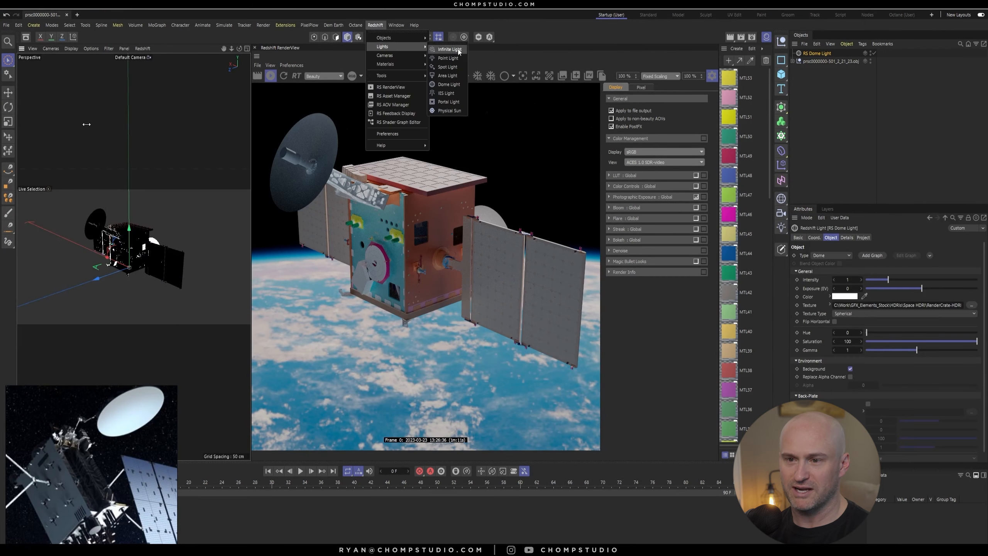
pyautogui.click(450, 49)
pyautogui.press('r')
pyautogui.click(818, 61)
pyautogui.click(819, 53)
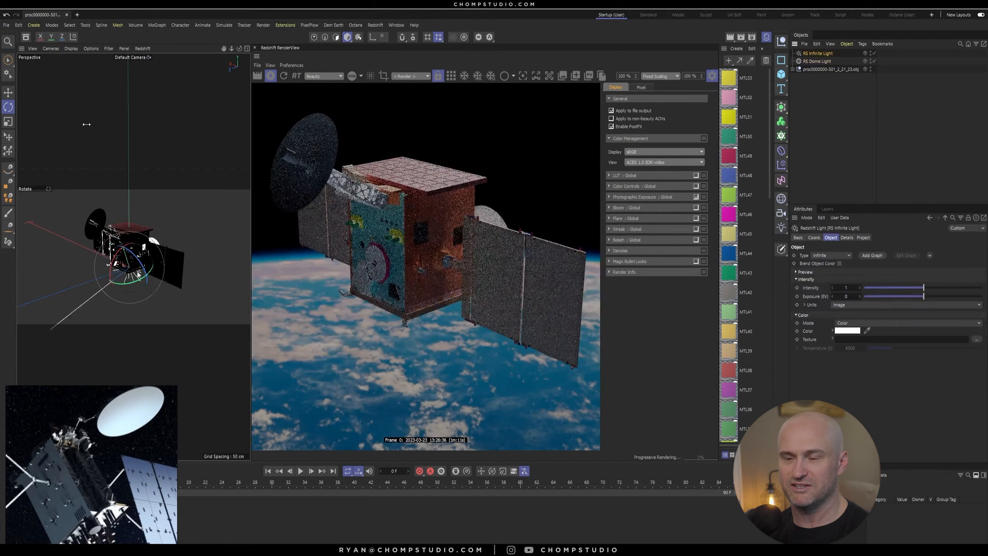
pyautogui.click(874, 62)
pyautogui.moveTo(121, 249); pyautogui.dragTo(137, 277)
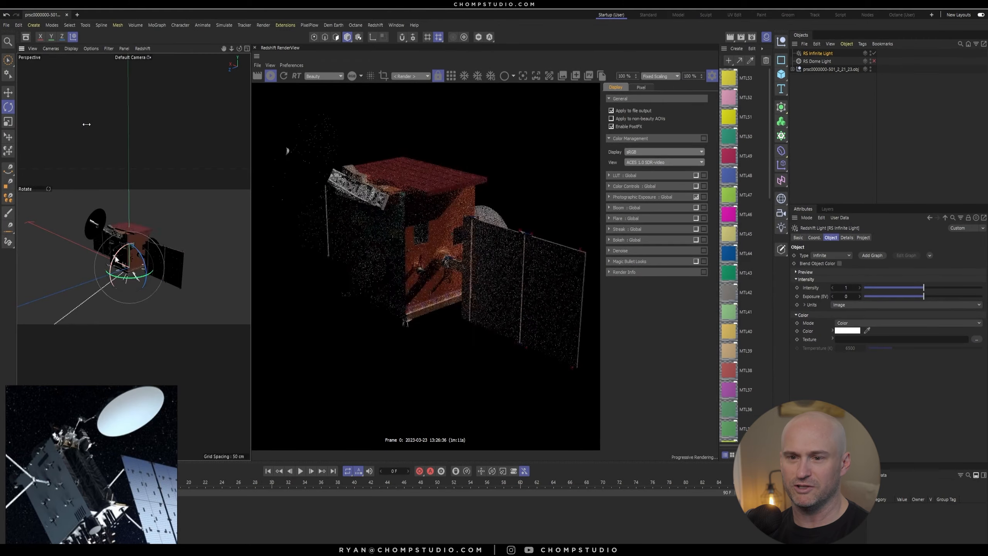
# Turn the dome light back on and lower its intensity.
pyautogui.click(874, 61)
pyautogui.click(817, 61)
pyautogui.moveTo(922, 280); pyautogui.dragTo(869, 281)
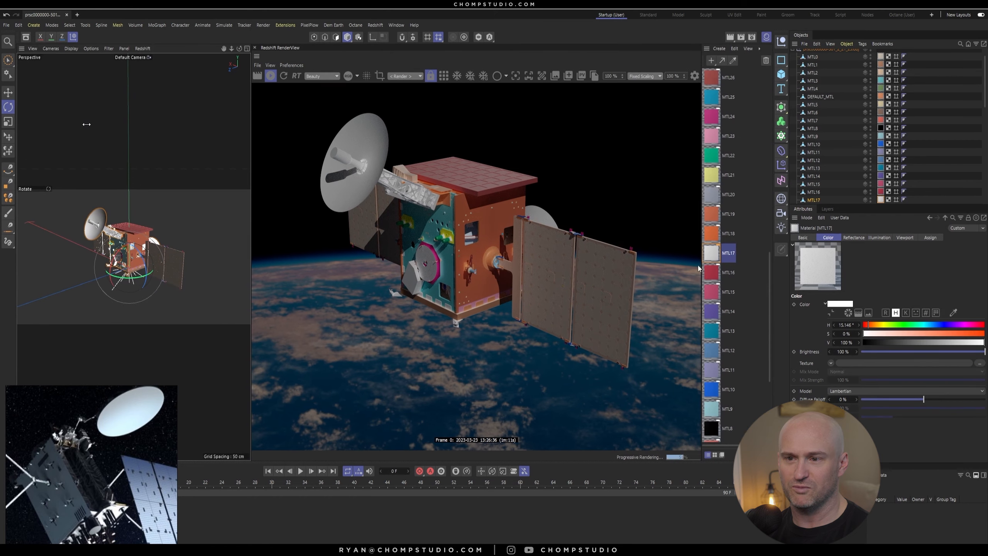
# Group the imported and PBR materials into the Default MATS and PBR MATS layers.
pyautogui.scroll(-5, 721, 71)
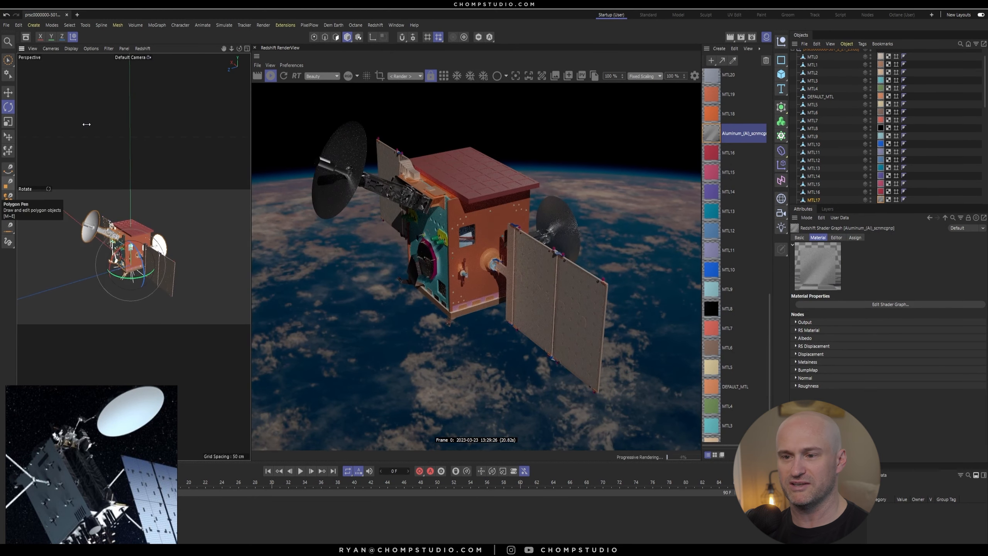
pyautogui.rightClick(713, 119)
pyautogui.click(754, 248)
pyautogui.click(828, 209)
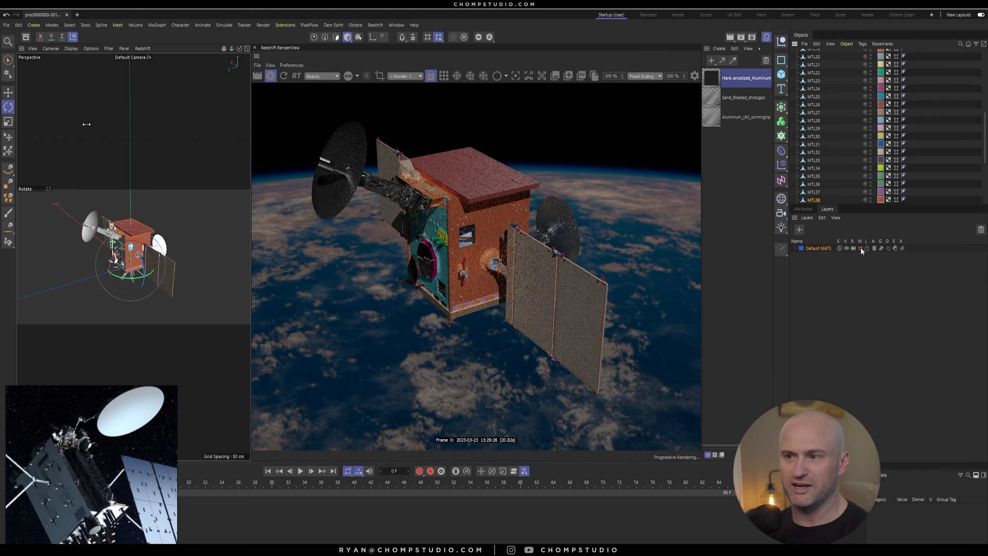
pyautogui.click(817, 255)
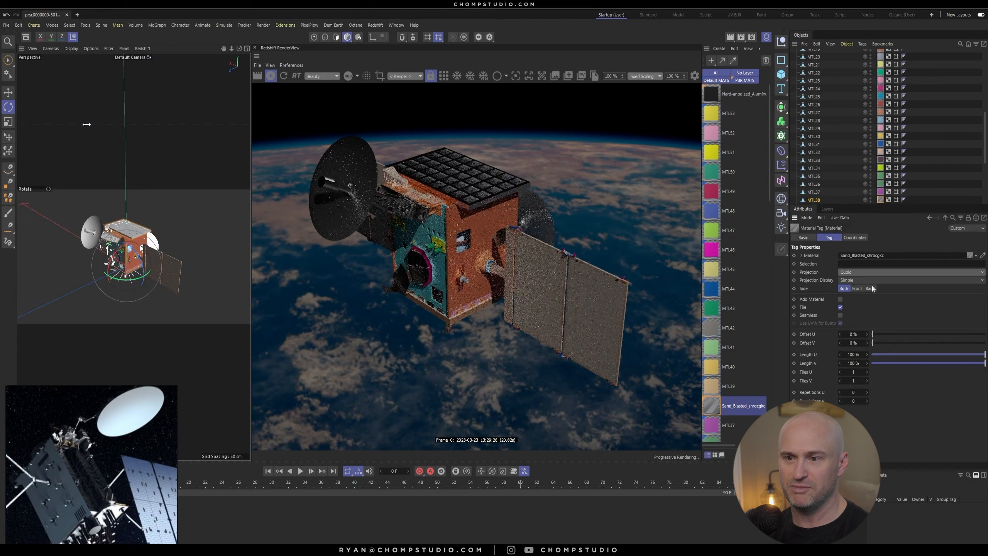
# Replace the orange body panel's MTL19 material with a Dlc_Coated material and lighten it to grey.
pyautogui.hotkey('ctrl', 'z')
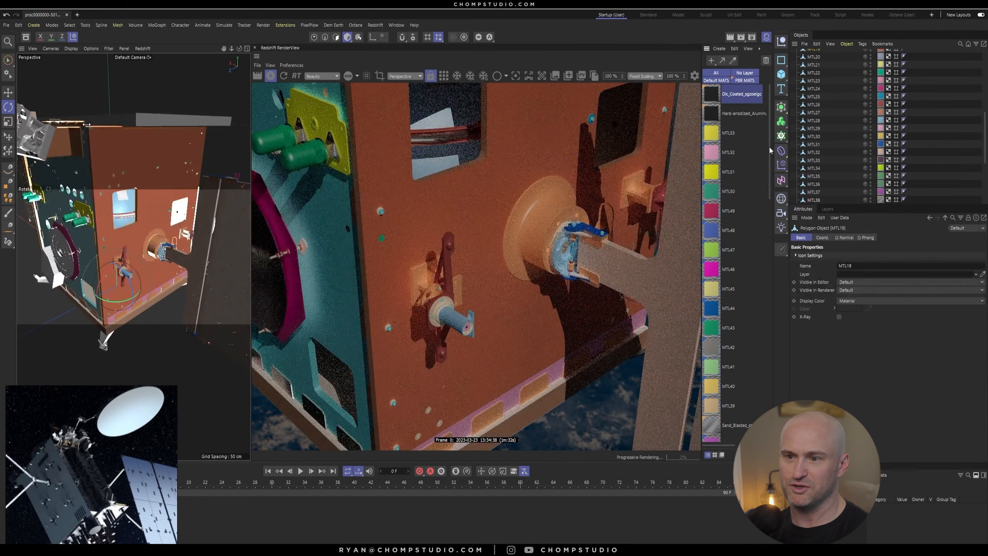
pyautogui.click(729, 294)
pyautogui.scroll(10, 731, 233)
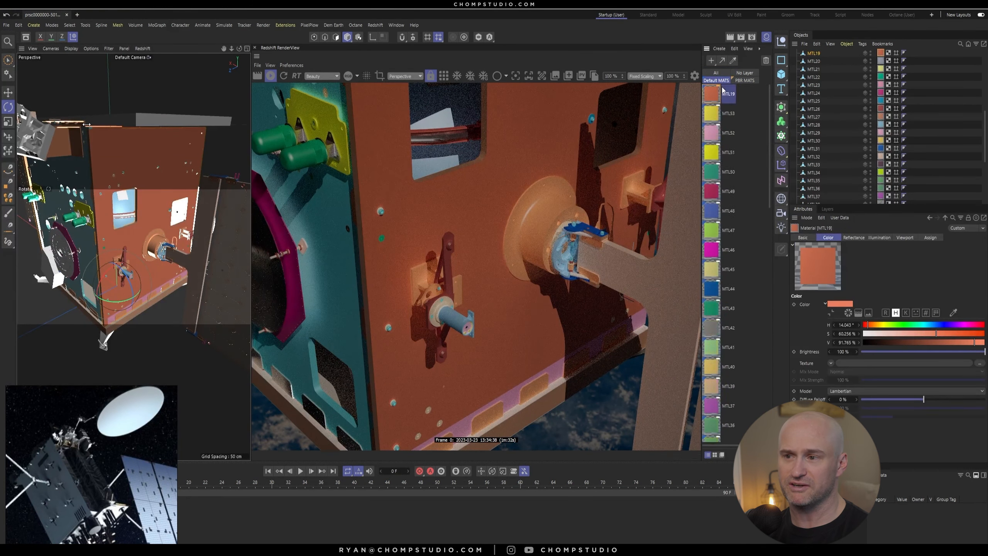
pyautogui.click(741, 113)
pyautogui.keyDown('alt'); pyautogui.moveTo(742, 156); pyautogui.dragTo(734, 153); pyautogui.keyUp('alt')
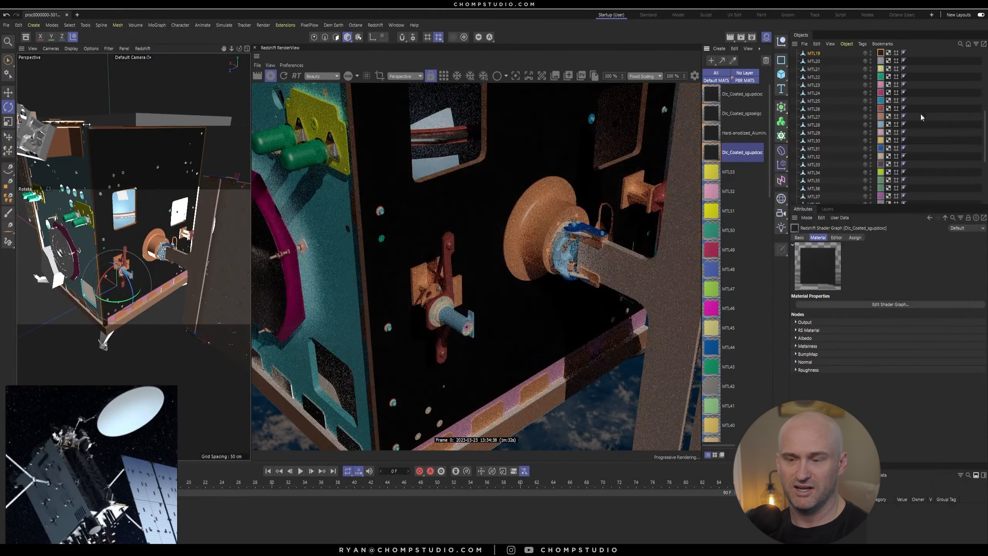
pyautogui.moveTo(878, 280); pyautogui.dragTo(884, 281)
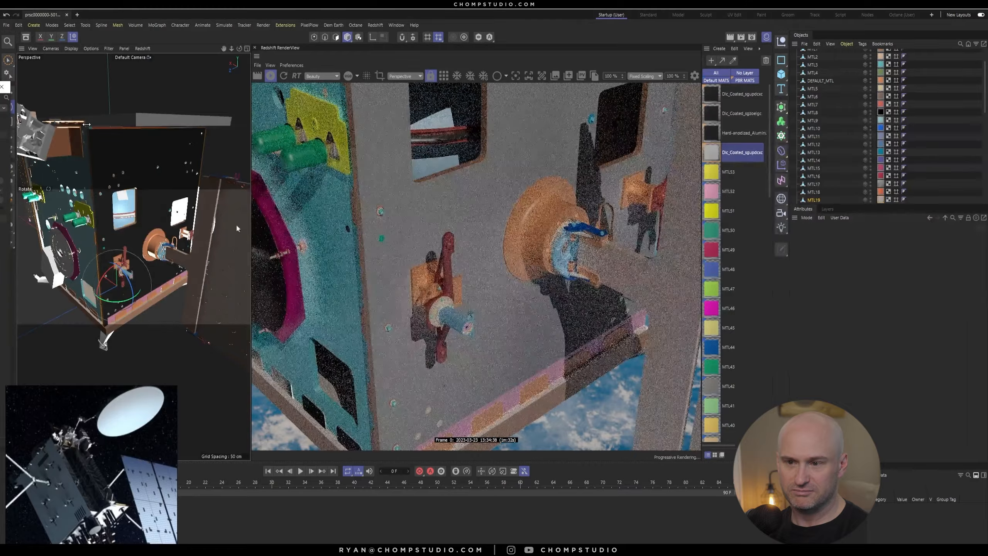
# Open the MTL9 object's material and move it up beside the PBR materials in the material list.
pyautogui.click(861, 248)
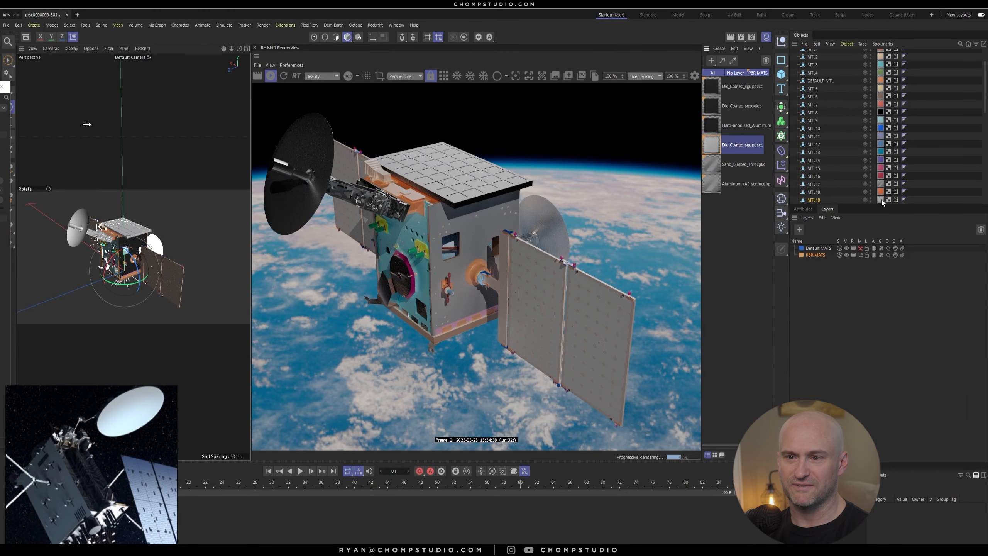
pyautogui.doubleClick(881, 184)
pyautogui.doubleClick(881, 121)
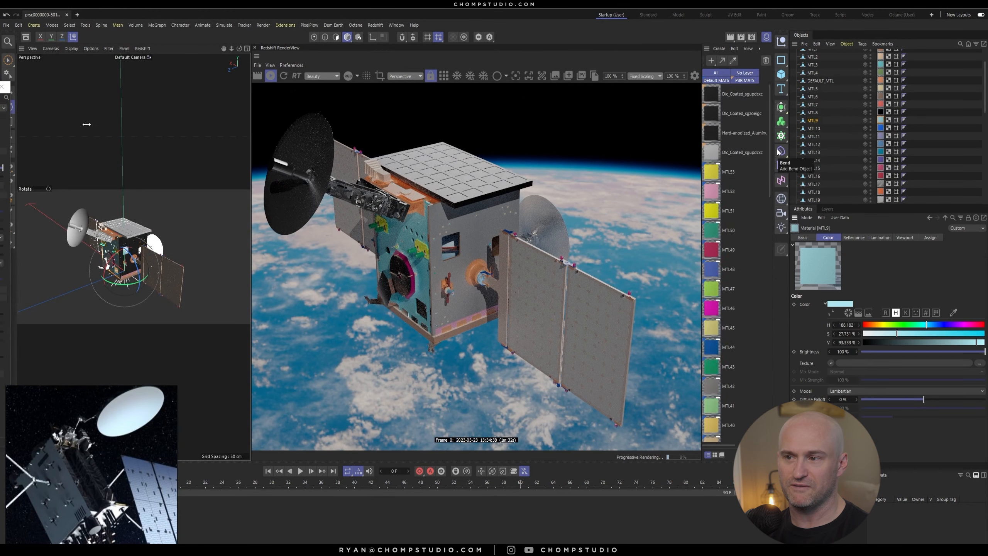
pyautogui.moveTo(717, 80); pyautogui.dragTo(720, 154)
pyautogui.scroll(-10, 720, 195)
pyautogui.scroll(-15, 720, 195)
pyautogui.moveTo(712, 412); pyautogui.dragTo(732, 80)
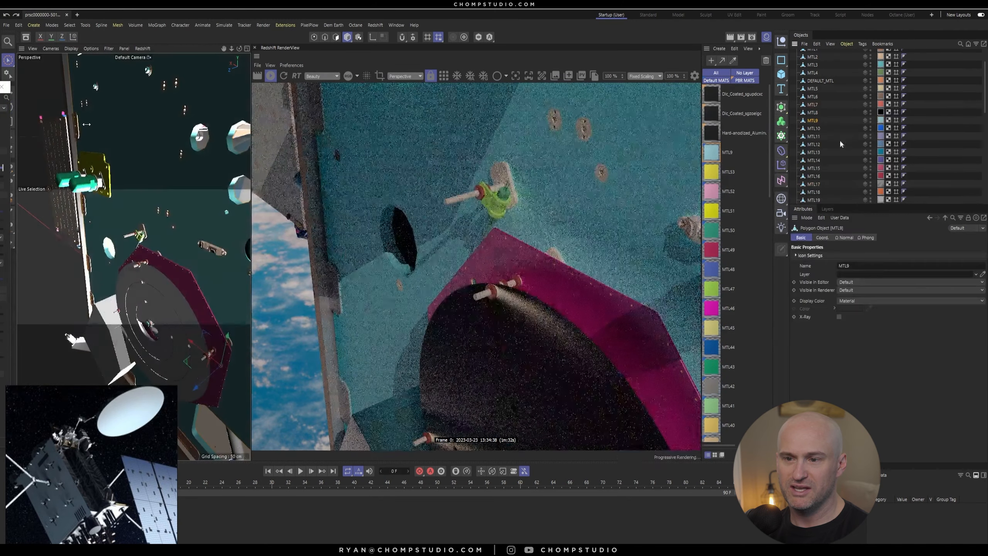
# Assign the material to the MTL9 front panel and open the MTL3 object's material colour for editing.
pyautogui.scroll(20, 725, 400)
pyautogui.moveTo(712, 152); pyautogui.dragTo(881, 120)
pyautogui.doubleClick(882, 64)
pyautogui.click(840, 305)
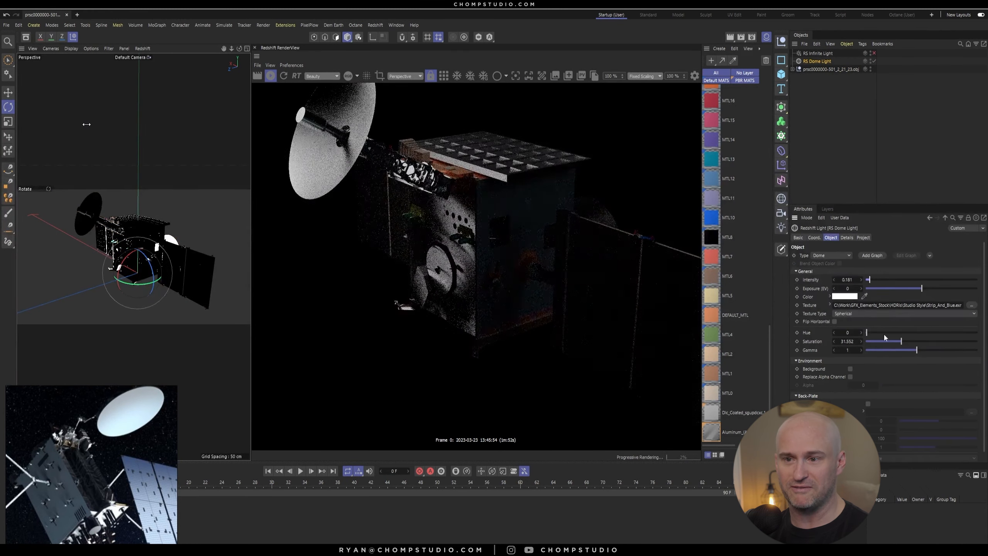
# Enable the infinite light, set the dome light's saturation to 57.089, rotate it, raise its intensity and lower its exposure.
pyautogui.moveTo(901, 341); pyautogui.dragTo(930, 341)
pyautogui.click(875, 53)
pyautogui.moveTo(135, 284); pyautogui.dragTo(159, 285)
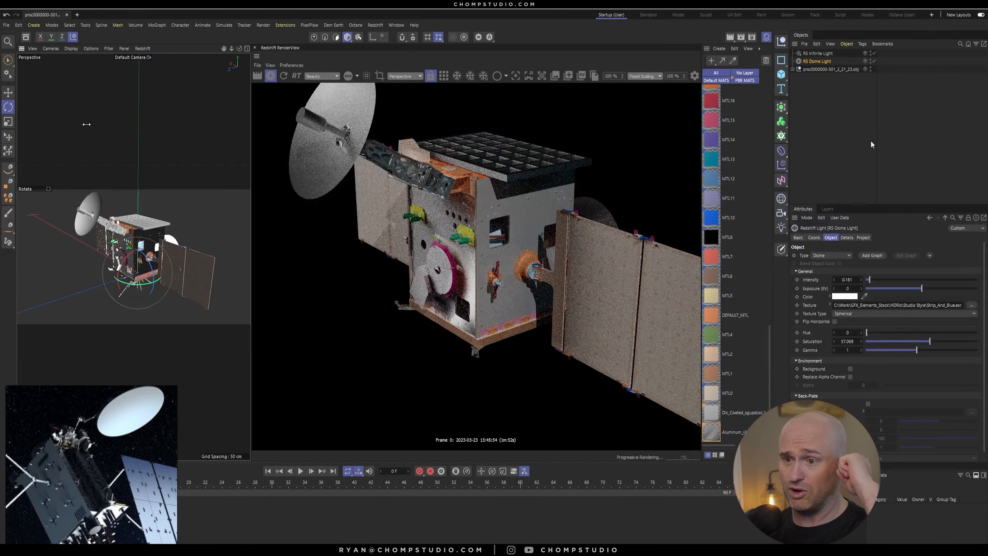
pyautogui.moveTo(869, 279); pyautogui.dragTo(908, 279)
pyautogui.moveTo(922, 288); pyautogui.dragTo(881, 288)
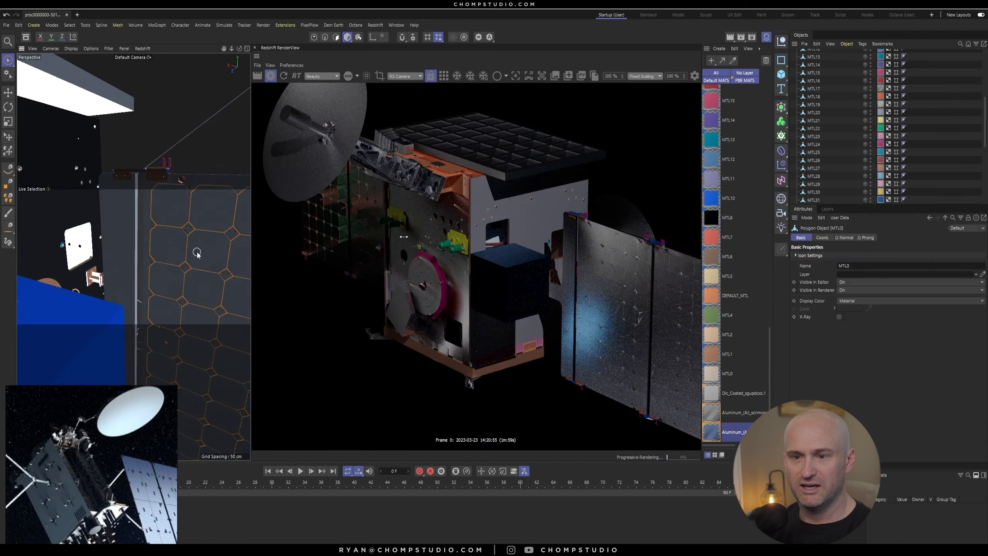
# Replace the material on the MTL0 solar cells with the blue Aluminum material.
pyautogui.scroll(6, 846, 148)
pyautogui.click(881, 92)
pyautogui.press('Delete')
pyautogui.moveTo(712, 432); pyautogui.dragTo(813, 94)
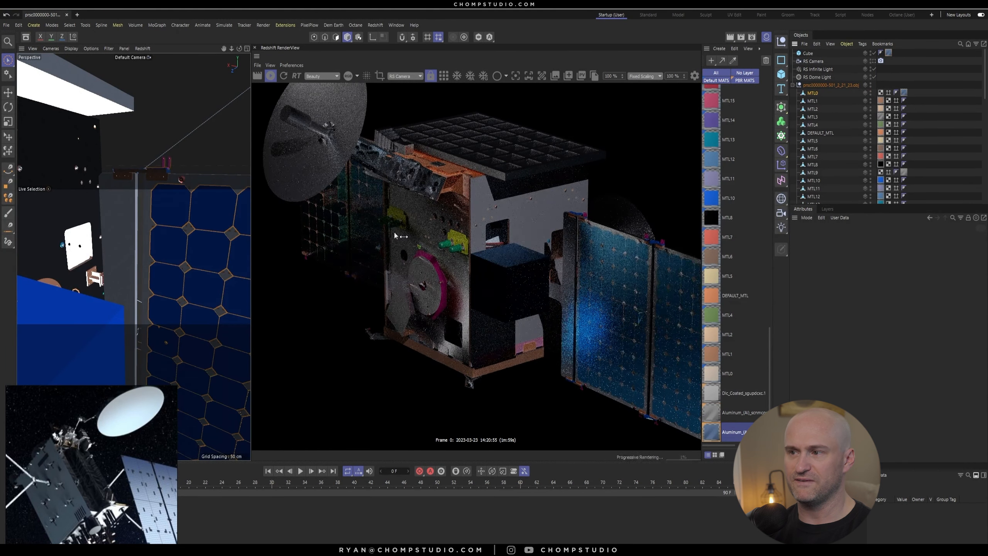
# Delete the Cube object and reframe the satellite from a lower angle through the RS Camera.
pyautogui.click(809, 54)
pyautogui.press('Delete')
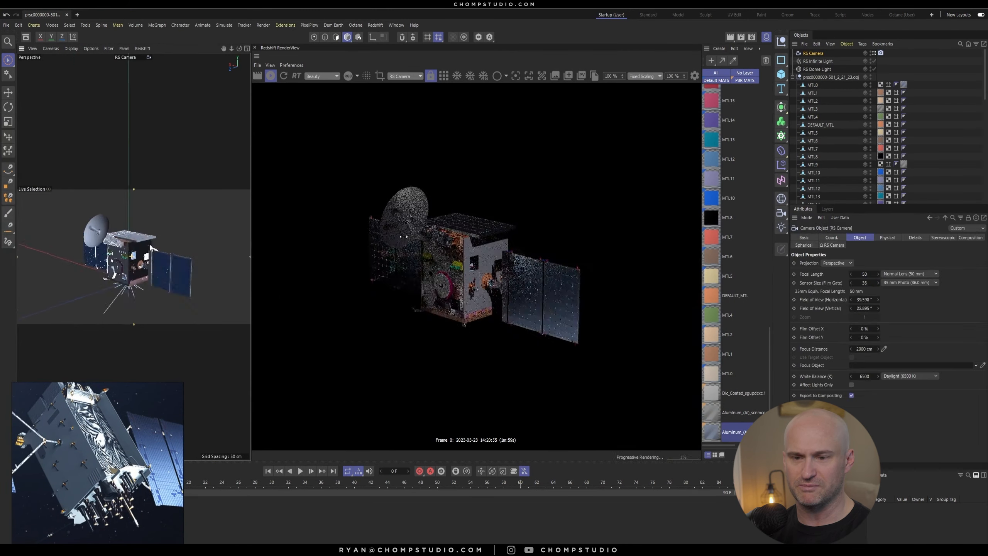
pyautogui.moveTo(134, 257)
pyautogui.keyDown('alt'); pyautogui.mouseDown()
pyautogui.moveTo(175, 233)
pyautogui.moveTo(136, 241)
pyautogui.mouseUp(); pyautogui.keyUp('alt')
# Leave the RS Camera view and assign the plain Aluminum material to the DEFAULT_MTL object.
pyautogui.click(881, 54)
pyautogui.click(121, 243)
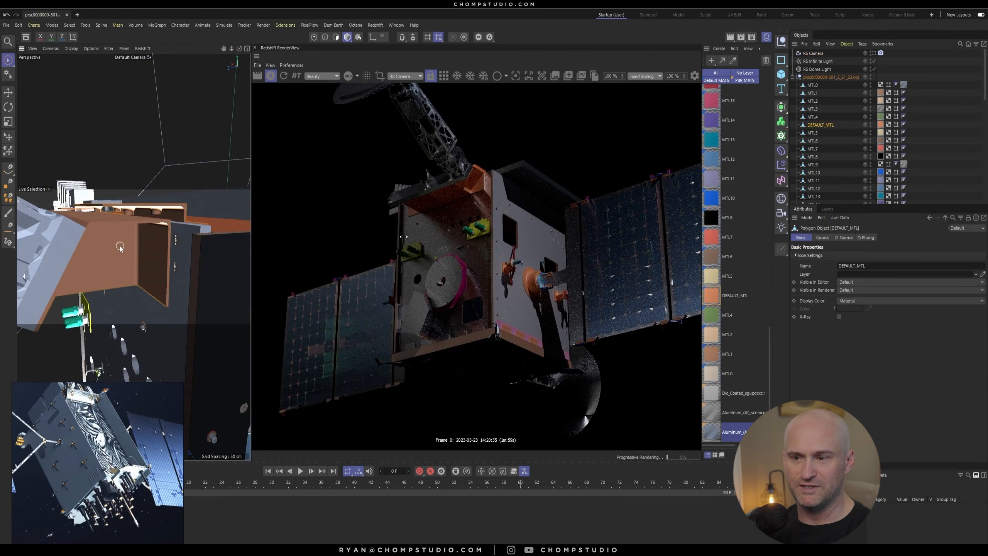
pyautogui.moveTo(712, 432); pyautogui.dragTo(121, 243)
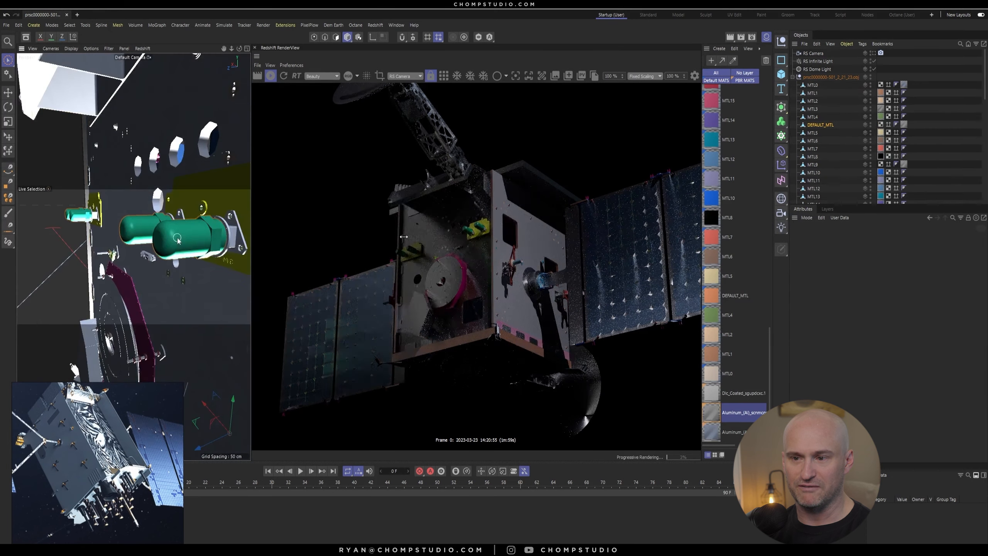
# Replace the MTL43 material on the green front-panel cylinders with the Hard-anodized Aluminum material.
pyautogui.click(183, 237)
pyautogui.doubleClick(881, 200)
pyautogui.rightClick(711, 256)
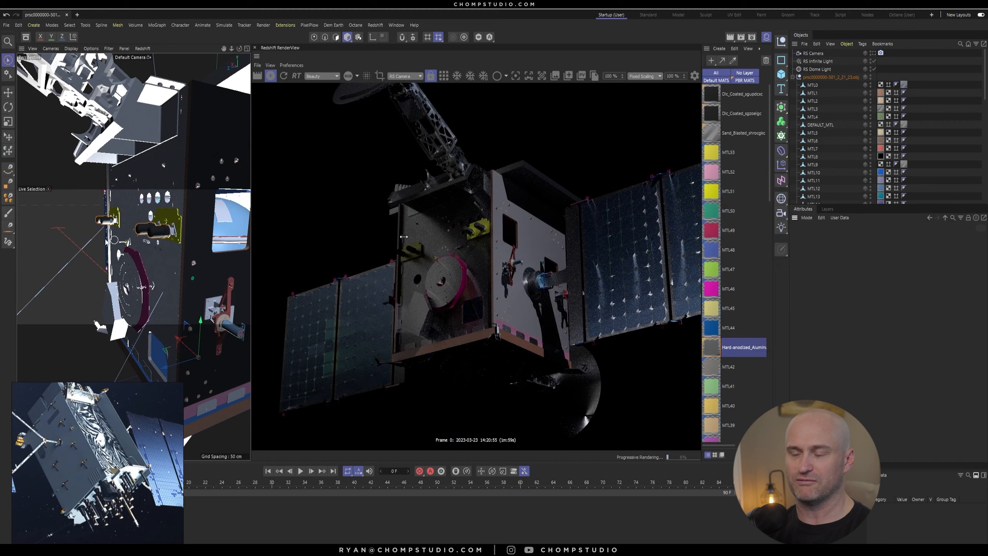
pyautogui.scroll(5, 157, 369)
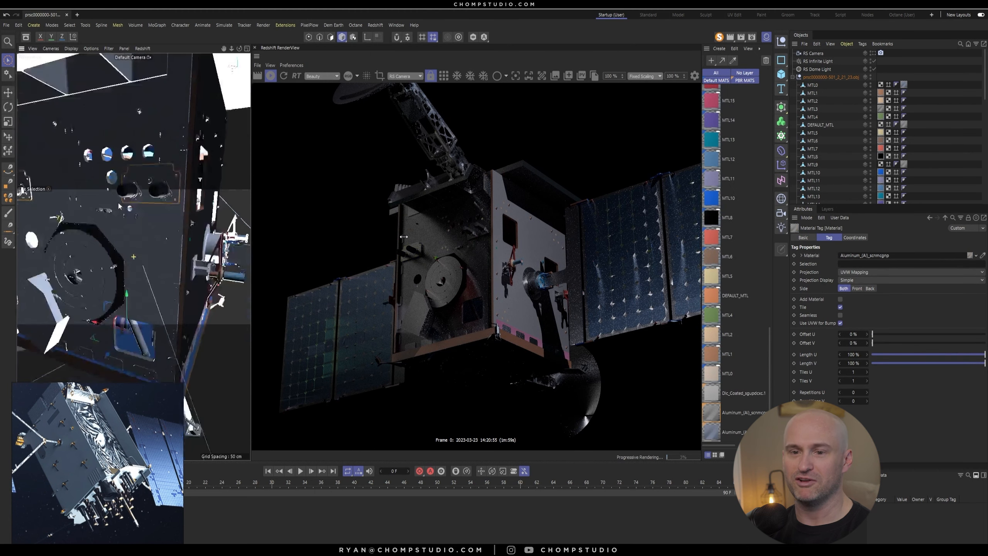
# Select the MTL1 object's material tag and the default MTL materials in the material list.
pyautogui.click(879, 94)
pyautogui.click(734, 48)
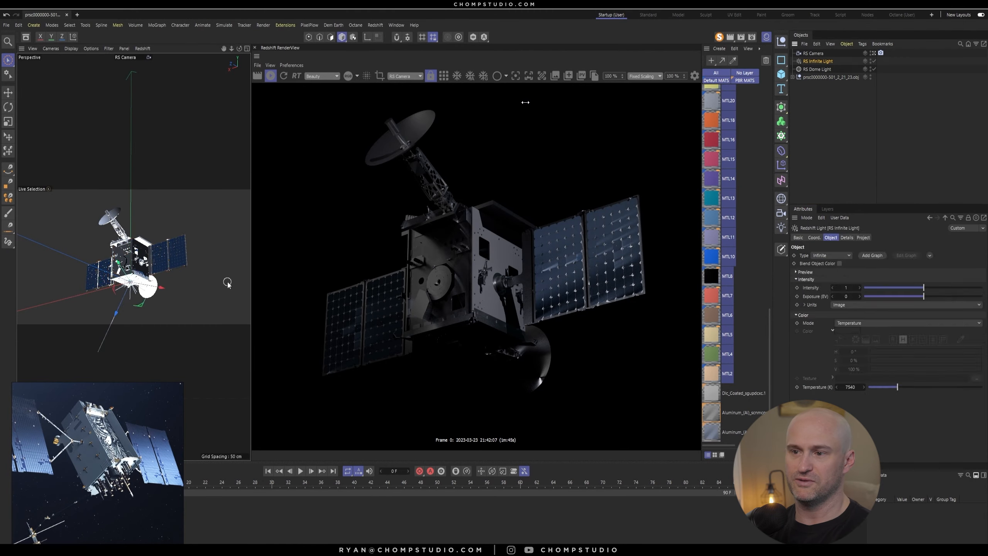
# Rotate the infinite light and the dome light around the satellite, and set the dome light's exposure to -4.441.
pyautogui.press('r')
pyautogui.moveTo(144, 307); pyautogui.dragTo(64, 344)
pyautogui.click(819, 70)
pyautogui.moveTo(876, 287); pyautogui.dragTo(892, 285)
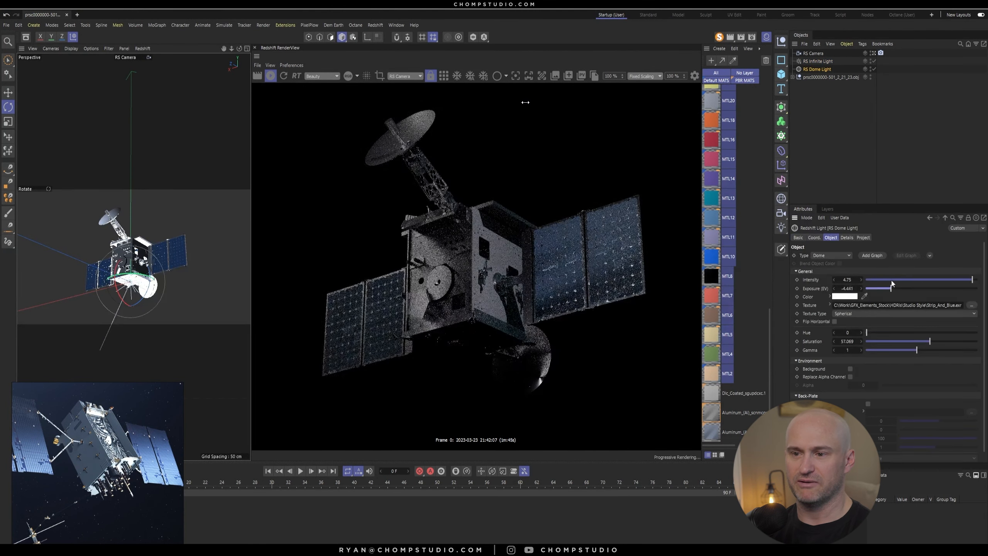
pyautogui.moveTo(133, 274); pyautogui.dragTo(153, 281)
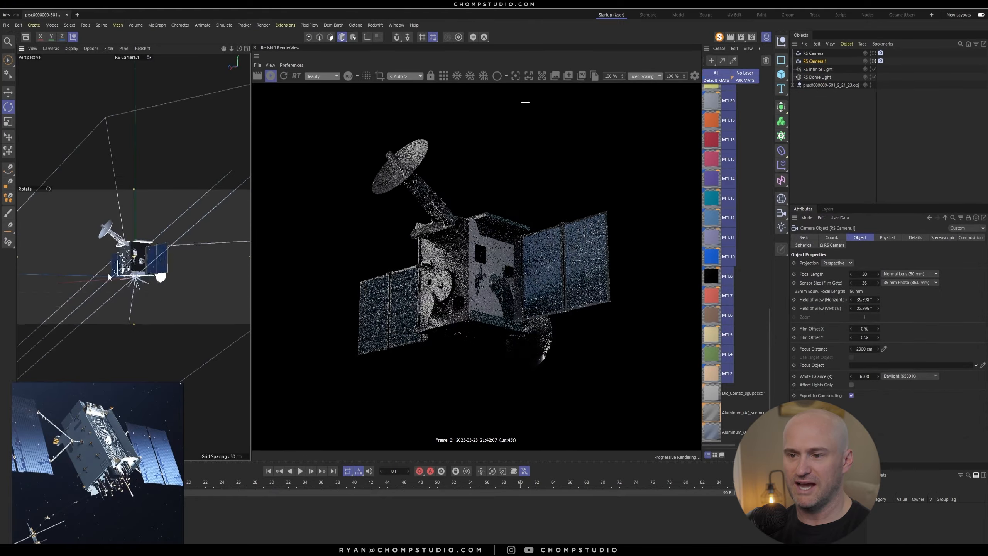
# Reframe the satellite through RS Camera.1 and set the RenderView scaling to Fit Window.
pyautogui.moveTo(142, 266)
pyautogui.keyDown('alt'); pyautogui.mouseDown()
pyautogui.moveTo(125, 290)
pyautogui.moveTo(167, 286)
pyautogui.moveTo(145, 250)
pyautogui.mouseUp(); pyautogui.keyUp('alt')
pyautogui.click(645, 76)
pyautogui.click(645, 99)
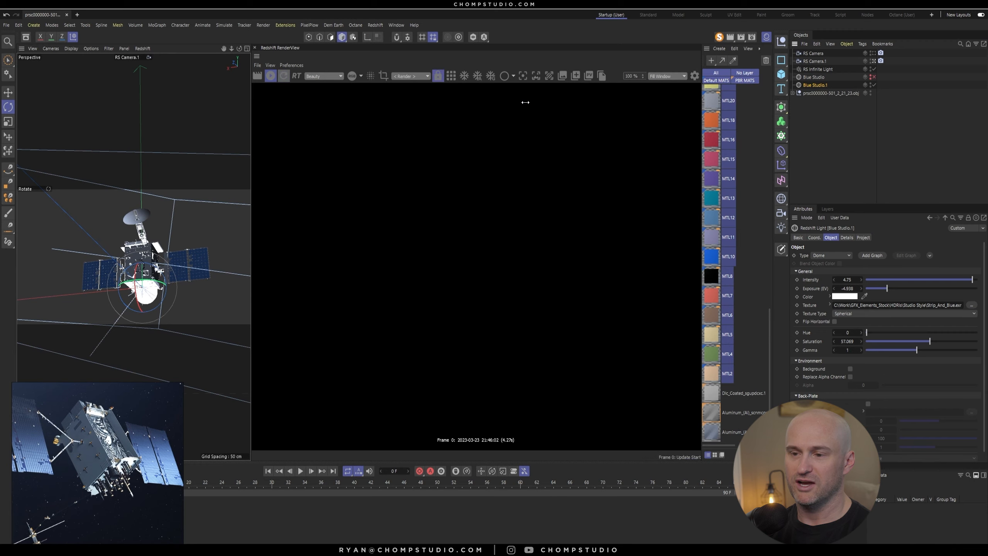
# Adjust the exposure and rotation of the Blue Studio.1 dome light.
pyautogui.moveTo(908, 289); pyautogui.dragTo(907, 289)
pyautogui.rightClick(861, 280)
pyautogui.click(816, 287)
pyautogui.moveTo(152, 281); pyautogui.dragTo(139, 285)
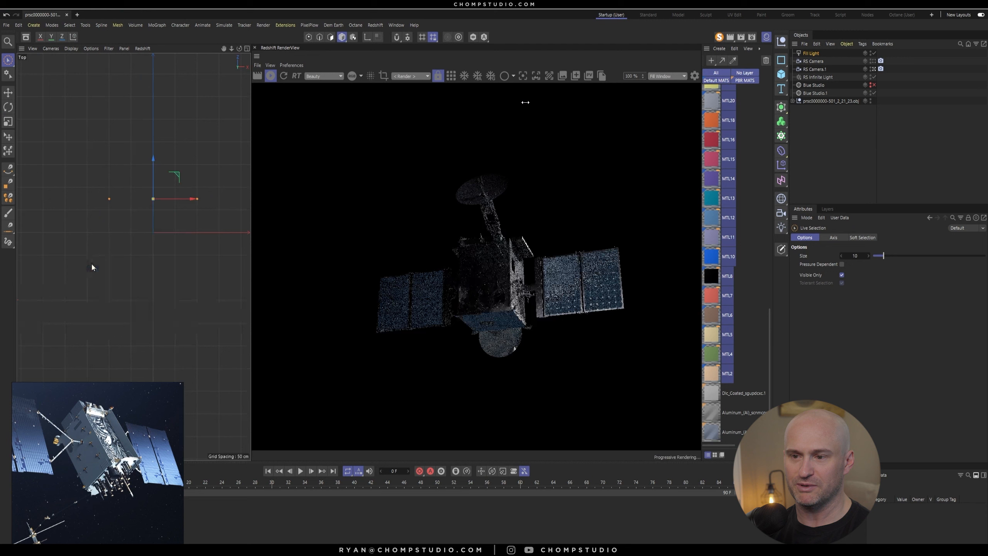
# Switch to a side view for placing the Fill Light and open the render settings.
pyautogui.press('F3')
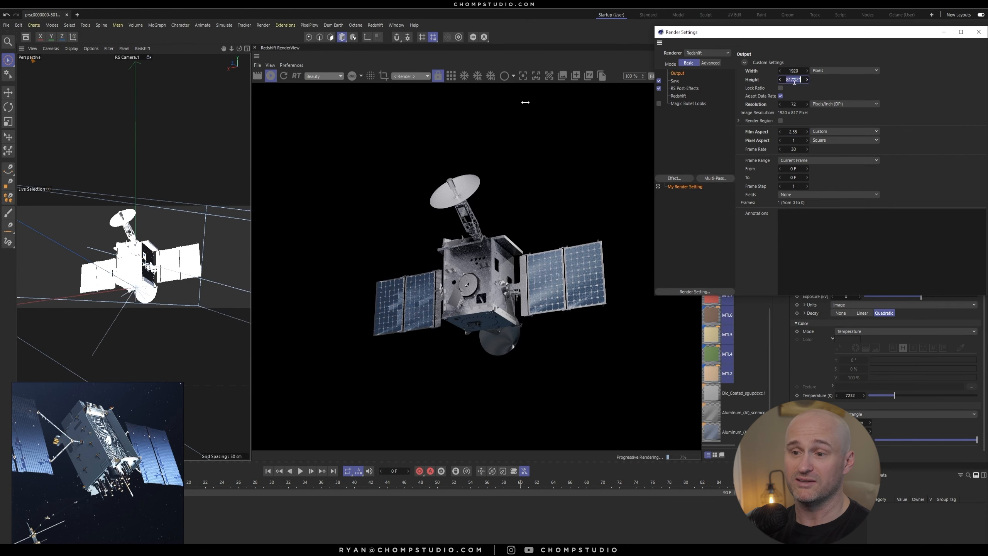
pyautogui.click(752, 37)
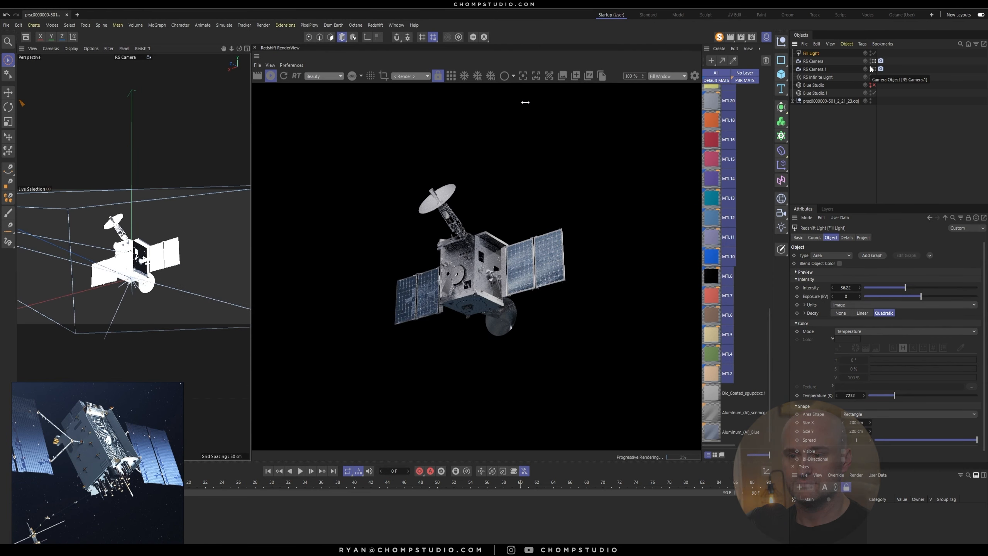
# Set the Fill Light's intensity to 6.29 and toggle the light off and on to compare its effect.
pyautogui.moveTo(906, 288); pyautogui.dragTo(871, 288)
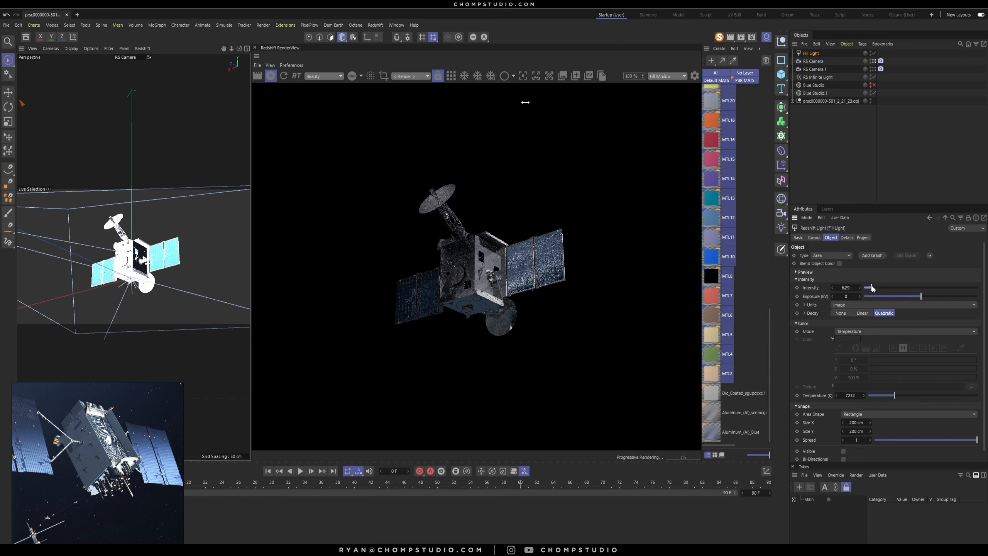
pyautogui.click(874, 53)
pyautogui.click(875, 54)
pyautogui.click(848, 140)
# Set the Redshift render settings to Advanced mode and review their global illumination, sampling and save options.
pyautogui.keyDown('alt'); pyautogui.moveTo(147, 223); pyautogui.dragTo(171, 225, button='right'); pyautogui.keyUp('alt')
pyautogui.click(752, 37)
pyautogui.click(413, 125)
pyautogui.click(445, 91)
pyautogui.click(605, 91)
pyautogui.click(494, 92)
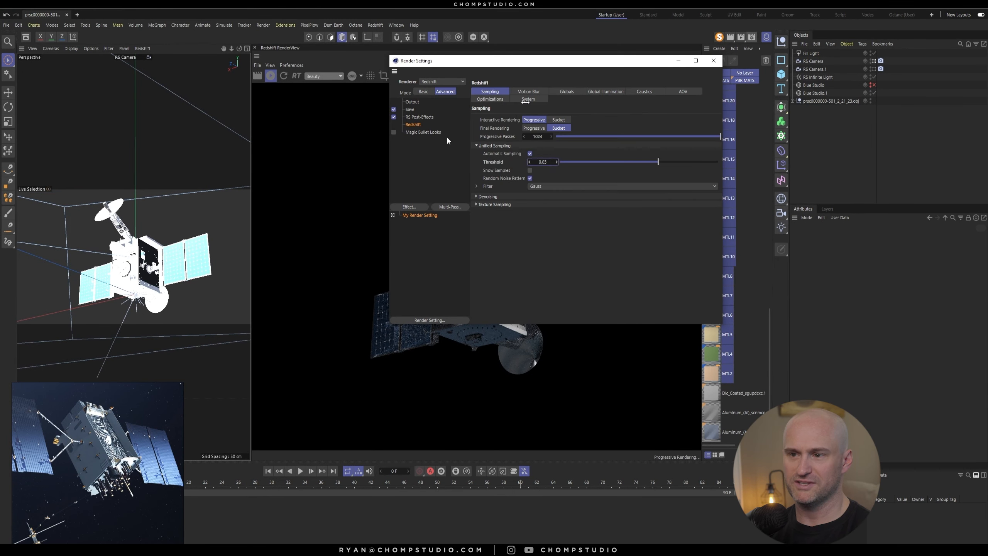
pyautogui.click(410, 109)
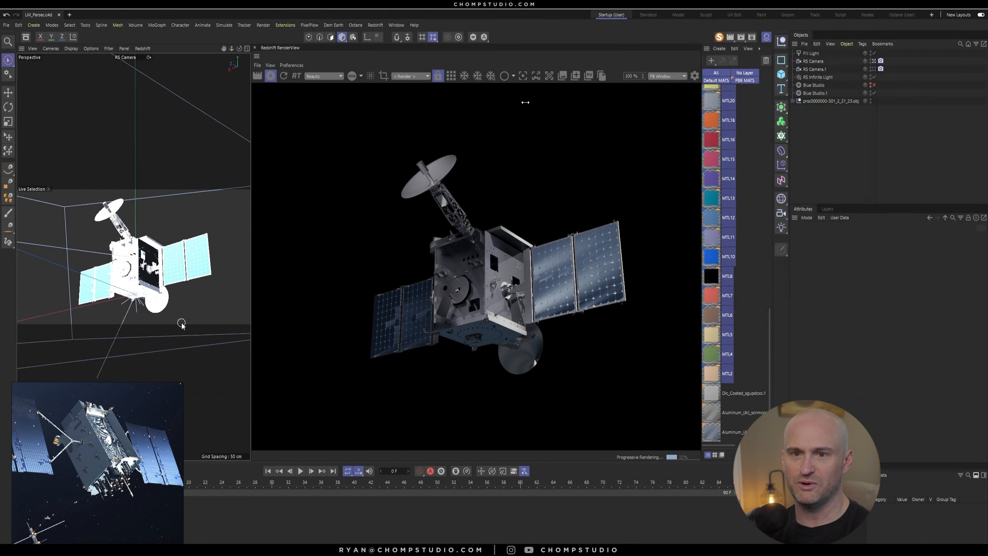
pyautogui.hotkey('ctrl', 'b')
pyautogui.moveTo(584, 55); pyautogui.dragTo(630, 48)
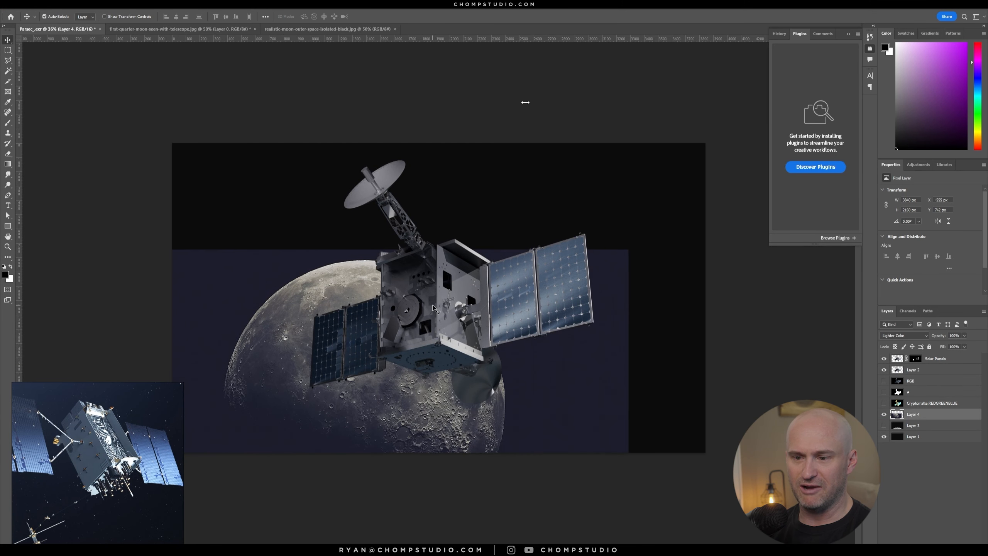
# Switch to Photoshop and open the blend mode choices for the moon image on Layer 4.
pyautogui.click(904, 335)
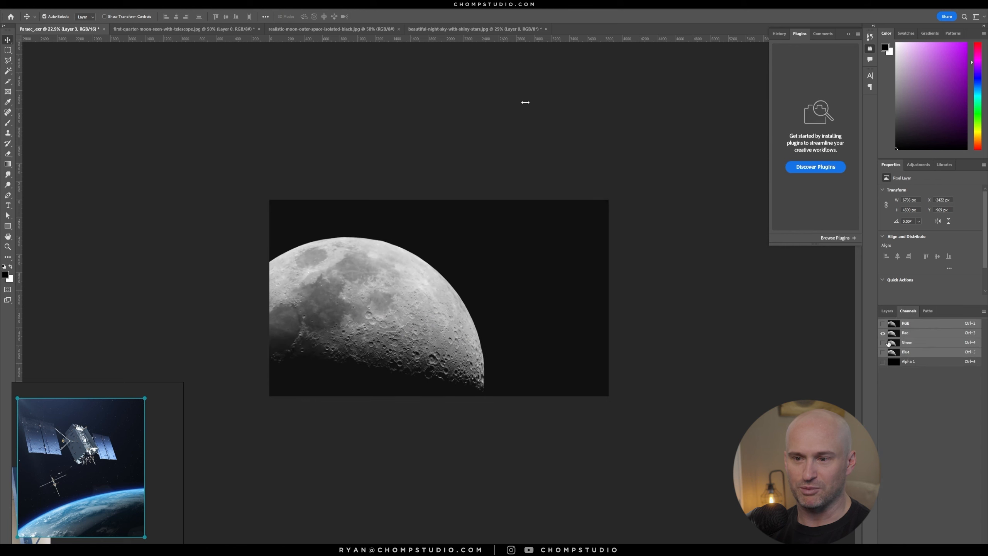
# Select the whole moon on Layer 3 from a high-contrast Blue channel copy, adding its shadowed lower part with the Polygonal Lasso.
pyautogui.moveTo(905, 352); pyautogui.dragTo(904, 344)
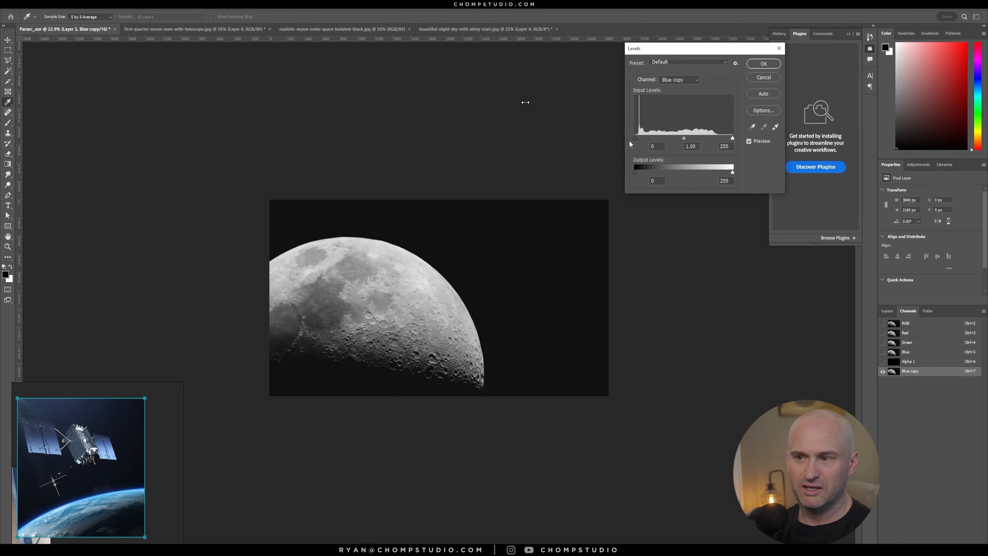
pyautogui.keyDown('ctrl'); pyautogui.click(892, 374); pyautogui.keyUp('ctrl')
pyautogui.press('l')
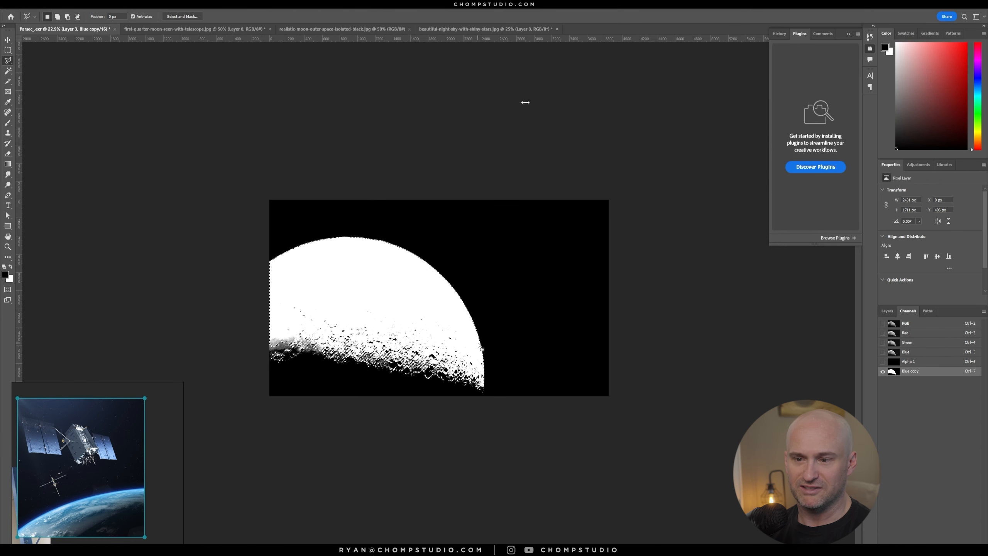
pyautogui.keyDown('shift'); pyautogui.click(484, 384); pyautogui.keyUp('shift')
pyautogui.click(481, 408)
pyautogui.click(452, 447)
pyautogui.click(384, 455)
pyautogui.click(252, 397)
pyautogui.click(262, 302)
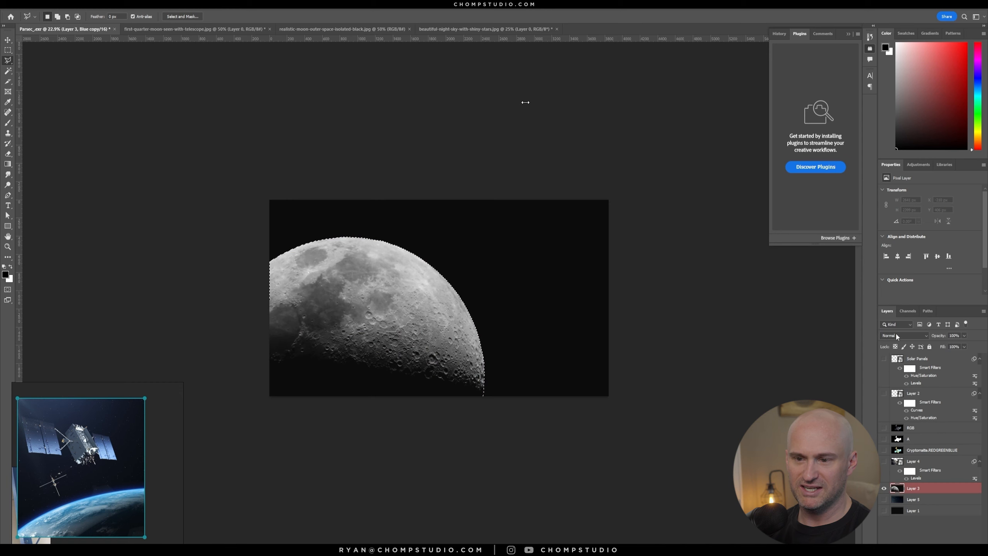
pyautogui.click(917, 487)
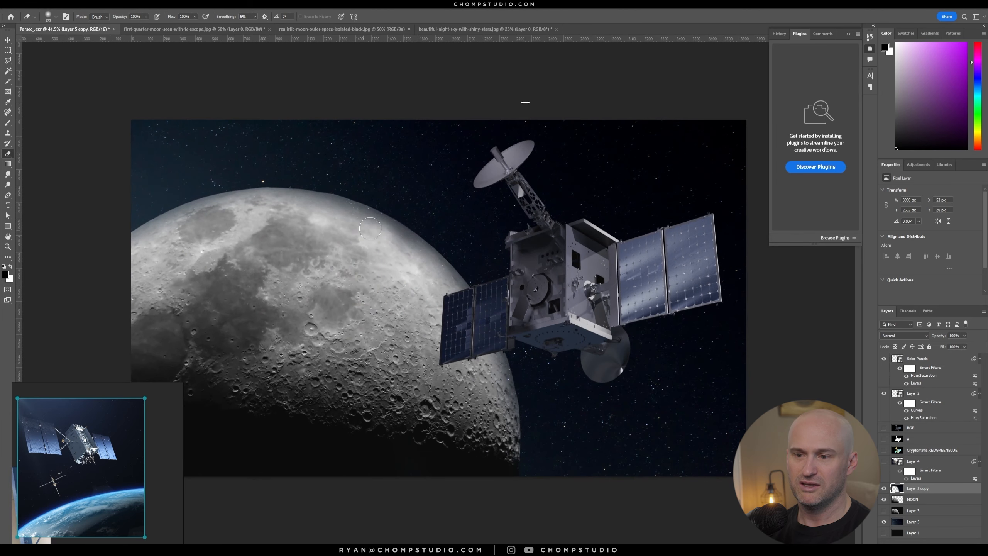
# Resize the eraser brush and display the Cryptomatte.REDGREENBLUE layer to examine its material masks.
pyautogui.keyDown('alt'); pyautogui.moveTo(379, 252); pyautogui.dragTo(395, 265, button='right'); pyautogui.keyUp('alt')
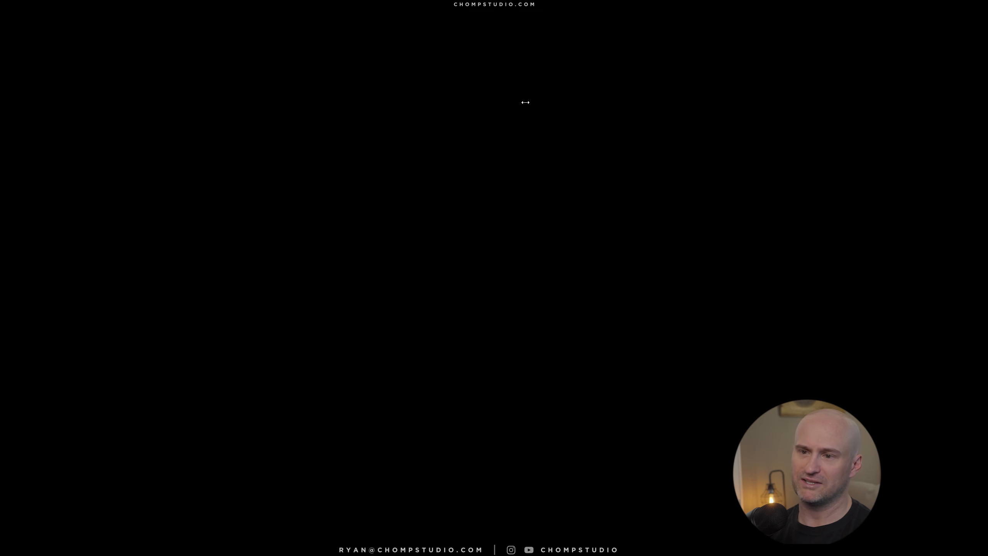
pyautogui.click(884, 453)
pyautogui.moveTo(300, 322); pyautogui.dragTo(308, 359)
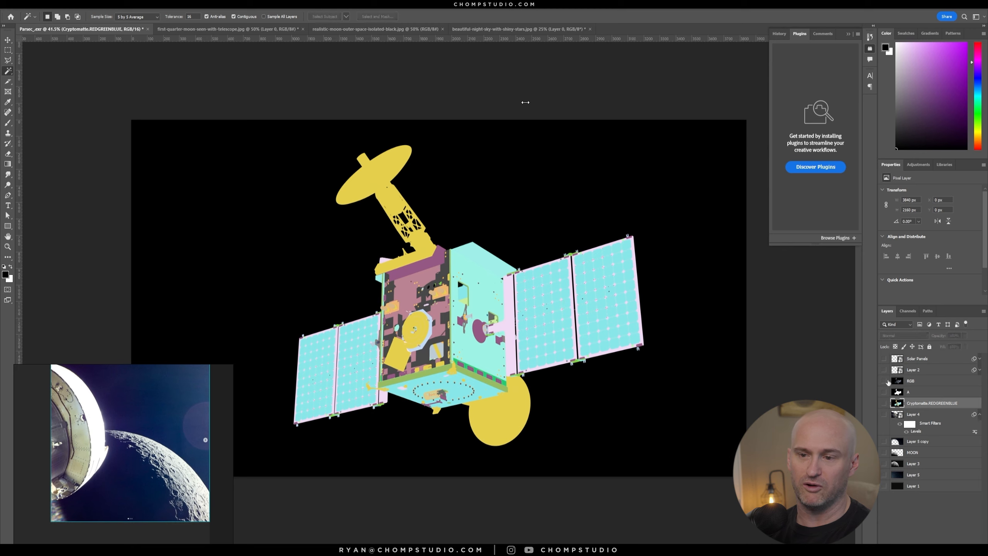
# Show the starfield on Layer 5 and apply a Curves adjustment to it.
pyautogui.click(885, 476)
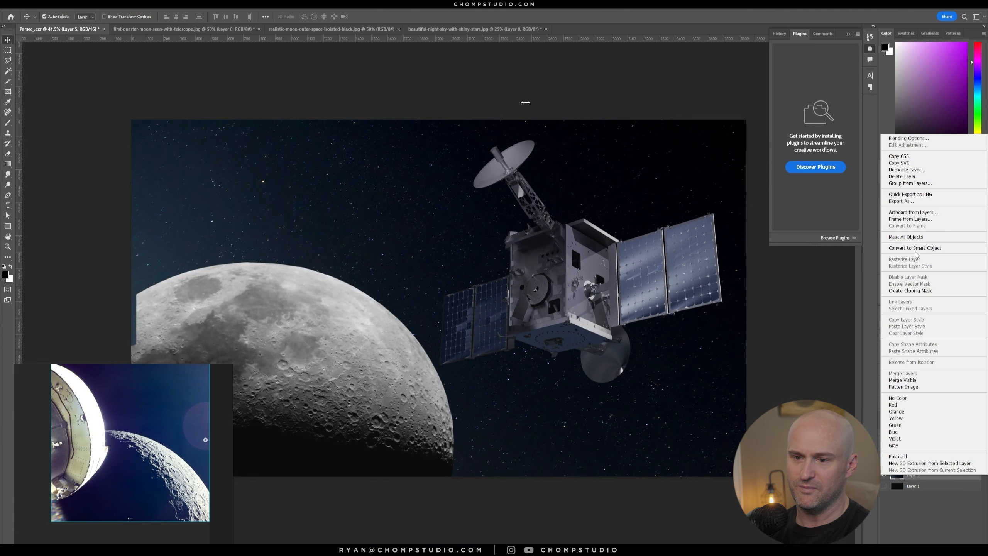
pyautogui.hotkey('ctrl', 'm')
pyautogui.press('Return')
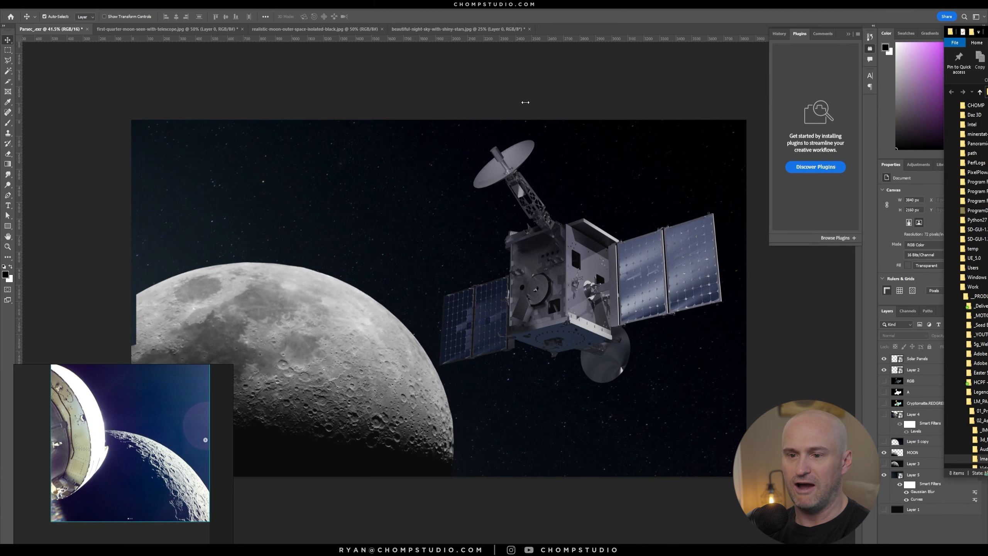
# Rotate the moon image on Layer 3 by about 23° with Free Transform.
pyautogui.click(913, 463)
pyautogui.hotkey('ctrl', 't')
pyautogui.keyDown('alt'); pyautogui.scroll(-8, 712, 75); pyautogui.keyUp('alt')
pyautogui.moveTo(136, 125); pyautogui.dragTo(237, 51)
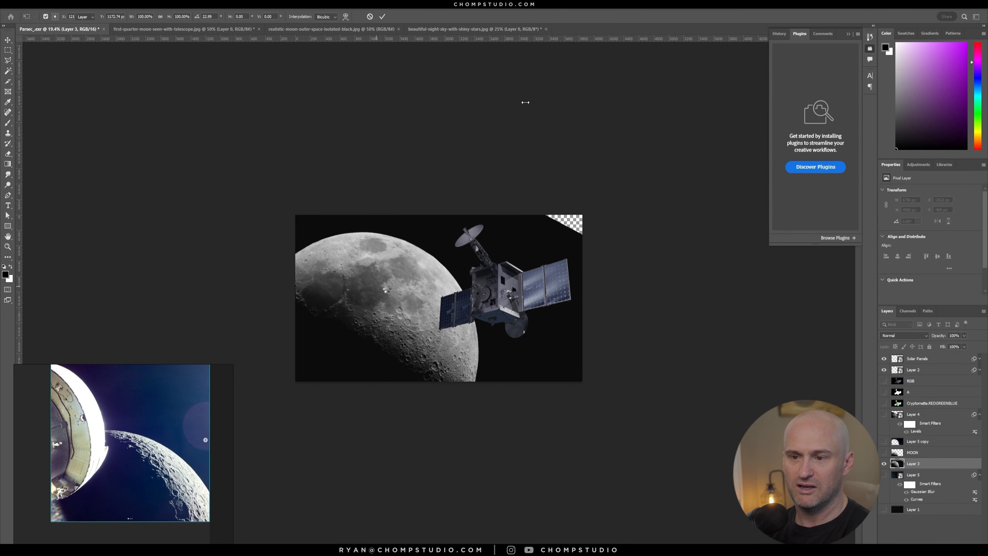
pyautogui.press('Return')
# Show the starfield layer again and set the blend mode of Layer 3 to Lighten.
pyautogui.keyDown('alt'); pyautogui.scroll(3, 439, 298); pyautogui.keyUp('alt')
pyautogui.click(884, 475)
pyautogui.hotkey('shift', '+')
pyautogui.hotkey('shift', '+')
pyautogui.hotkey('shift', '+')
pyautogui.hotkey('shift', '+')
pyautogui.hotkey('shift', '+')
pyautogui.hotkey('shift', '+')
# Erase the unwanted sky of Layer 3 around the satellite with a large soft eraser.
pyautogui.press('e')
pyautogui.moveTo(607, 206); pyautogui.dragTo(545, 229)
pyautogui.keyDown('alt'); pyautogui.moveTo(589, 342); pyautogui.dragTo(611, 342, button='right'); pyautogui.keyUp('alt')
pyautogui.moveTo(589, 342); pyautogui.dragTo(537, 234)
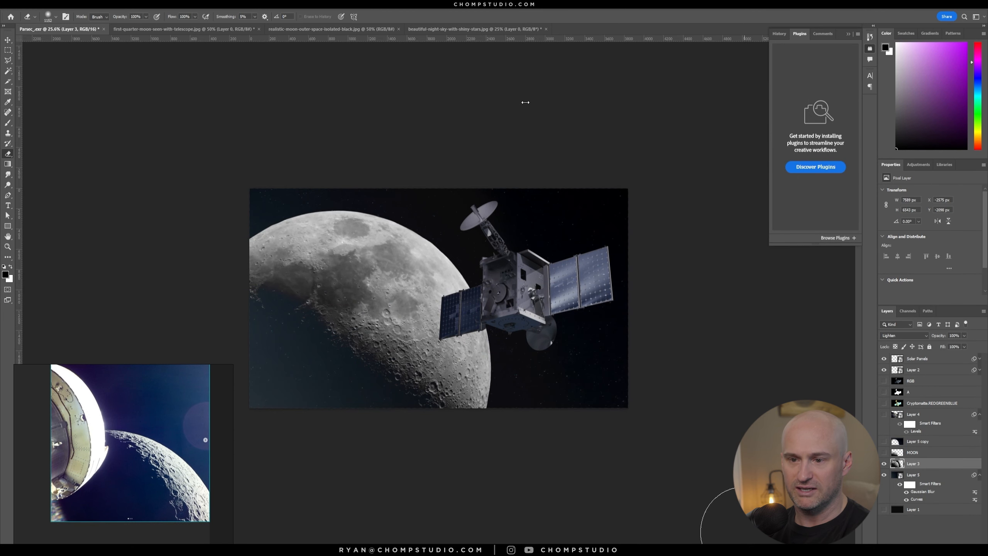
# Erase the upper parts of Layer 5 copy 2 above the moon with the large soft eraser.
pyautogui.keyDown('ctrl'); pyautogui.moveTo(517, 341); pyautogui.dragTo(552, 341); pyautogui.keyUp('ctrl')
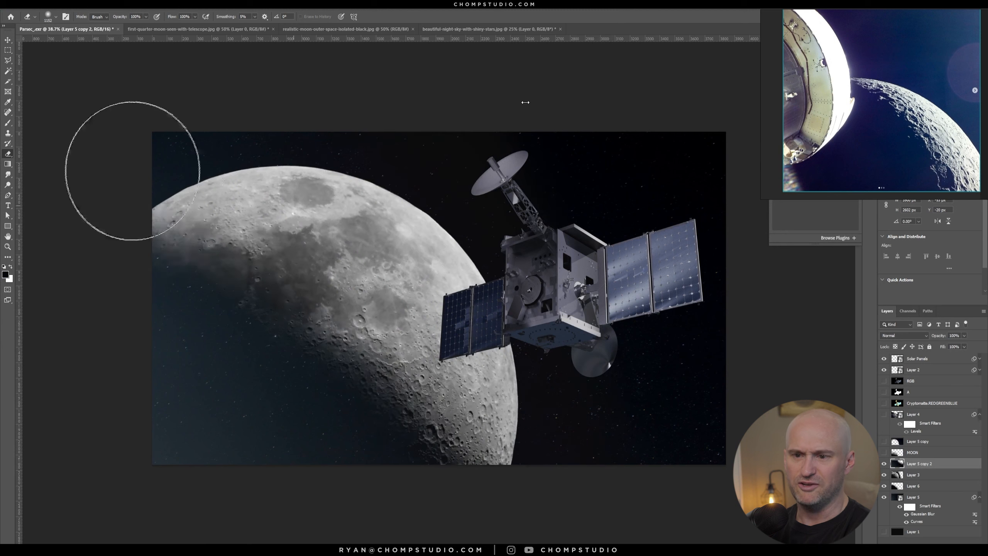
pyautogui.click(103, 5)
pyautogui.click(221, 128)
pyautogui.click(703, 104)
# Try a Blue-channel Curves adjustment and a different blend mode on Layer 5 copy 2.
pyautogui.hotkey('ctrl', 'm')
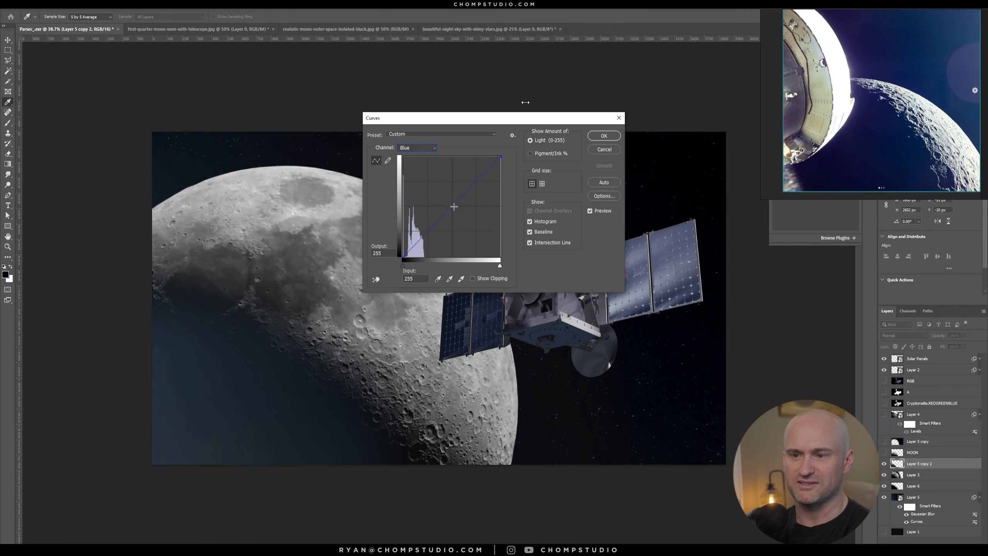
pyautogui.click(605, 150)
pyautogui.click(905, 336)
pyautogui.click(907, 393)
pyautogui.hotkey('ctrl', 'z')
pyautogui.click(905, 335)
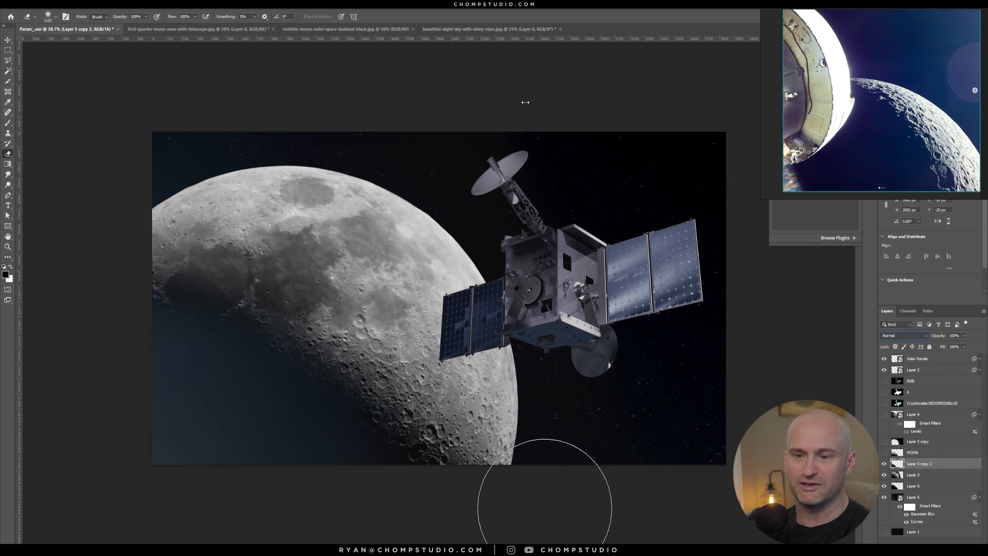
pyautogui.click(897, 342)
# Select the Solar Panels and Layer 2 layers together and reposition the satellite with Free Transform.
pyautogui.click(926, 359)
pyautogui.keyDown('shift'); pyautogui.click(926, 370); pyautogui.keyUp('shift')
pyautogui.hotkey('ctrl', 't')
pyautogui.moveTo(552, 280); pyautogui.dragTo(553, 295)
pyautogui.moveTo(439, 392); pyautogui.dragTo(354, 414)
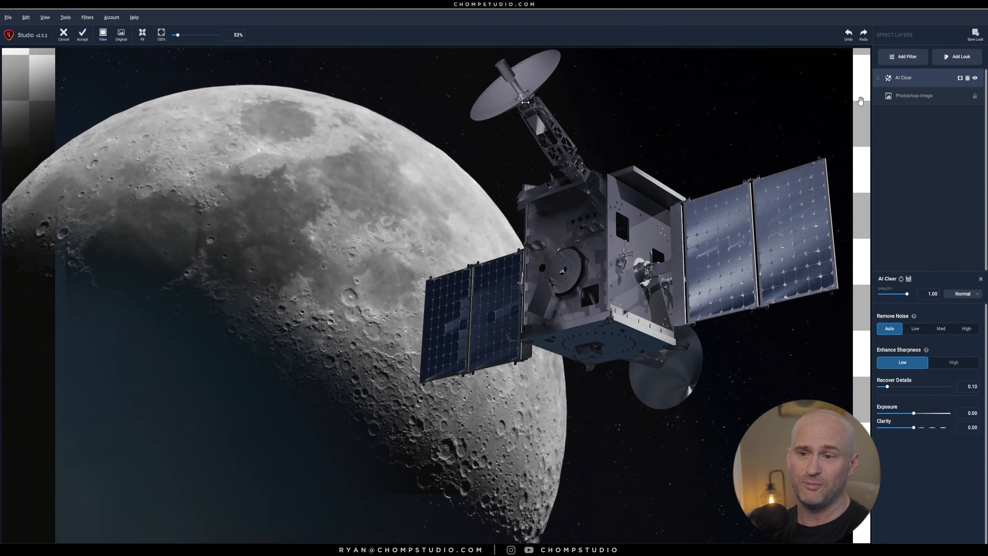
# Try a Precision Contrast filter with Micro contrast of 0.29 on the composite in Topaz Studio.
pyautogui.moveTo(914, 340); pyautogui.dragTo(923, 340)
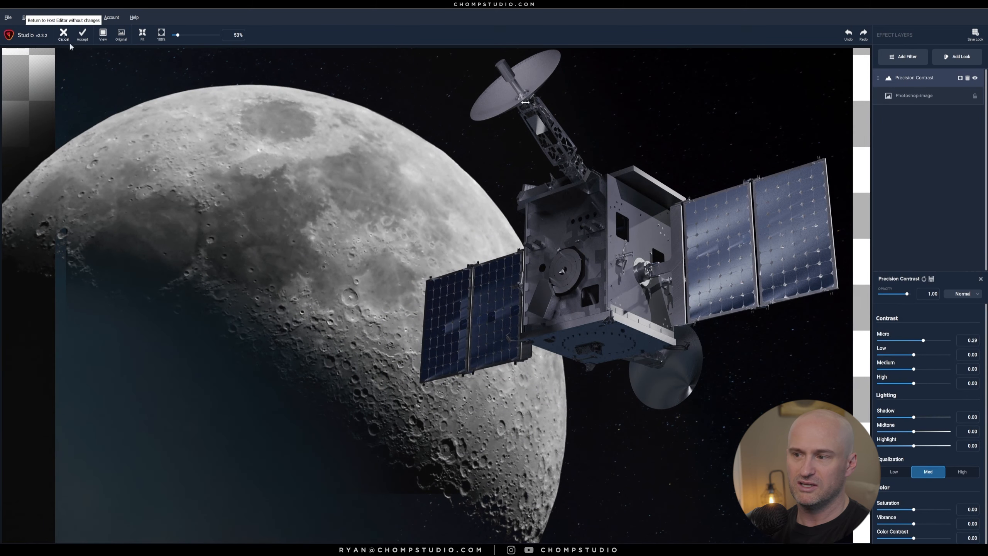
pyautogui.click(63, 34)
# Create a new Photoshop document and transform the Solar Panels copy composite to fit its canvas.
pyautogui.hotkey('ctrl', 'n')
pyautogui.click(582, 394)
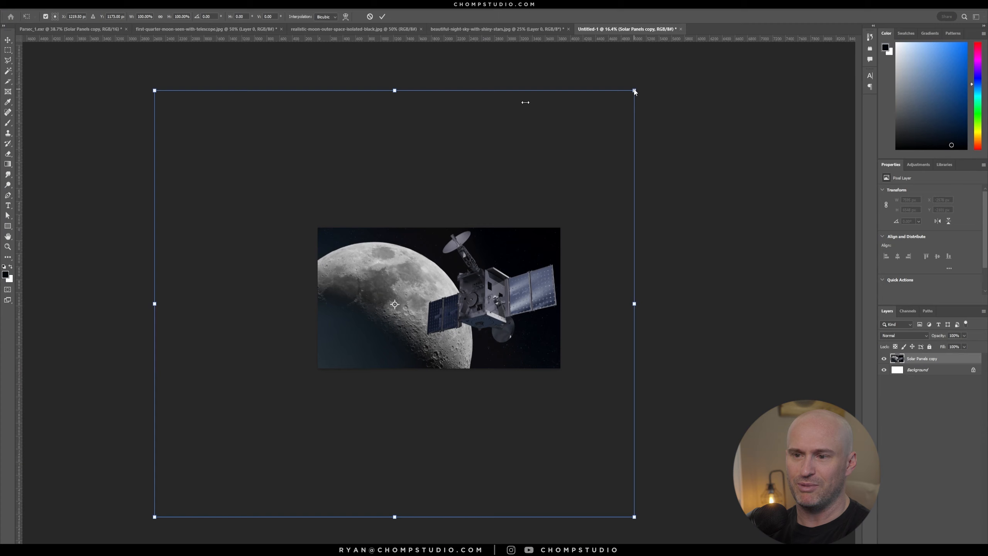
pyautogui.press('Return')
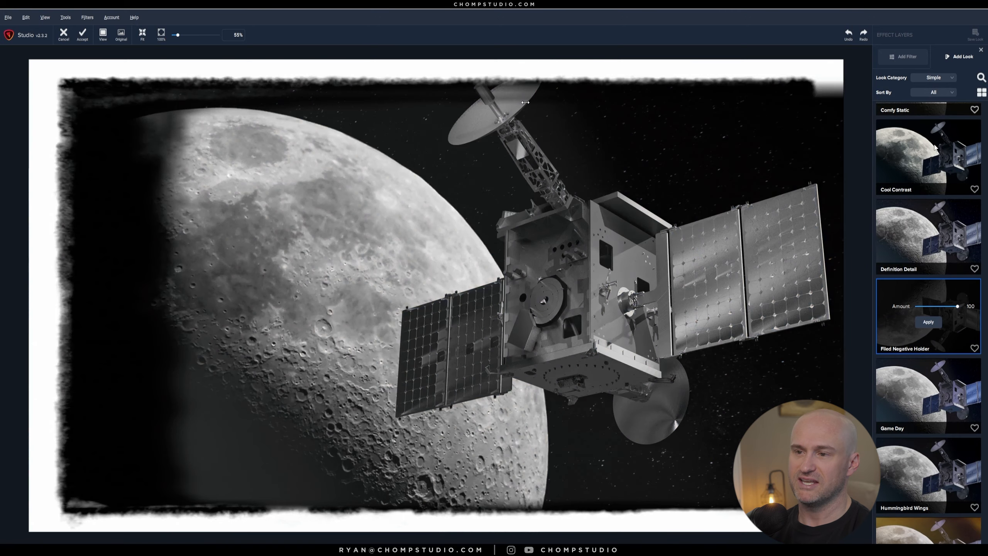
# Browse the filters and Simple looks in Topaz Studio, previewing Soft Features on the composite.
pyautogui.click(906, 56)
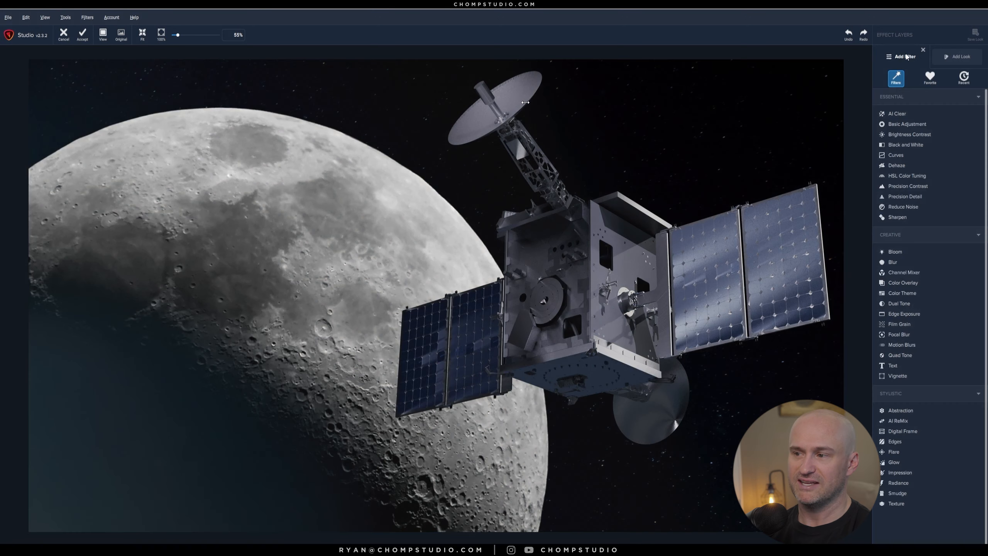
pyautogui.click(960, 57)
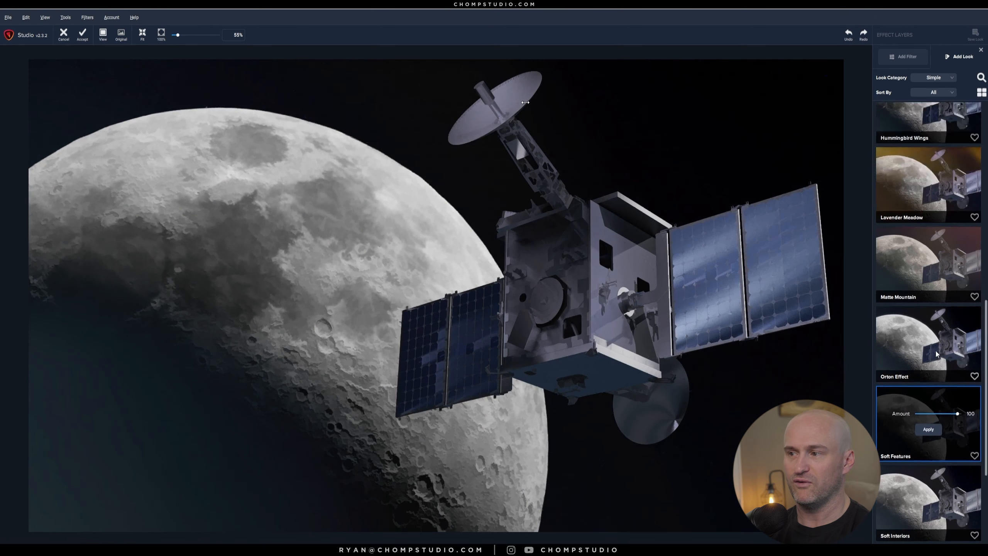
pyautogui.click(952, 61)
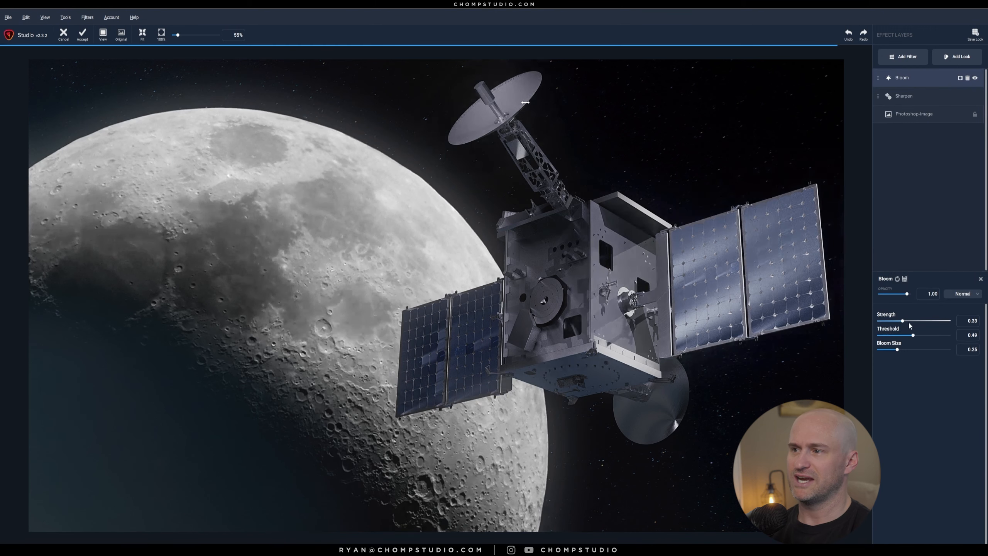
# Add a Blur filter above the Bloom effect and adjust the opacity of the blue Color Overlay.
pyautogui.click(903, 57)
pyautogui.click(884, 355)
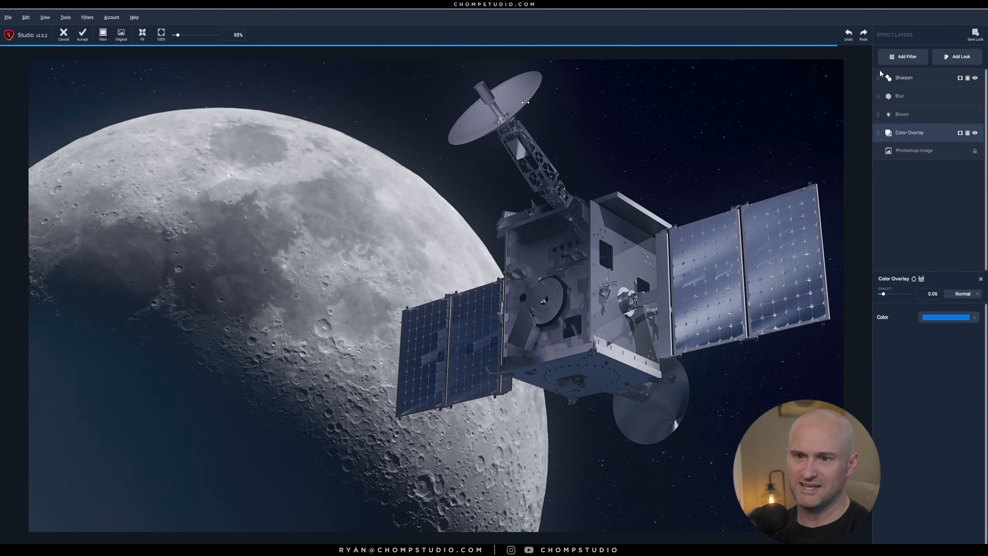
pyautogui.click(938, 293)
# Add a gray Film Grain filter and a Precision Contrast filter to the composite.
pyautogui.click(903, 59)
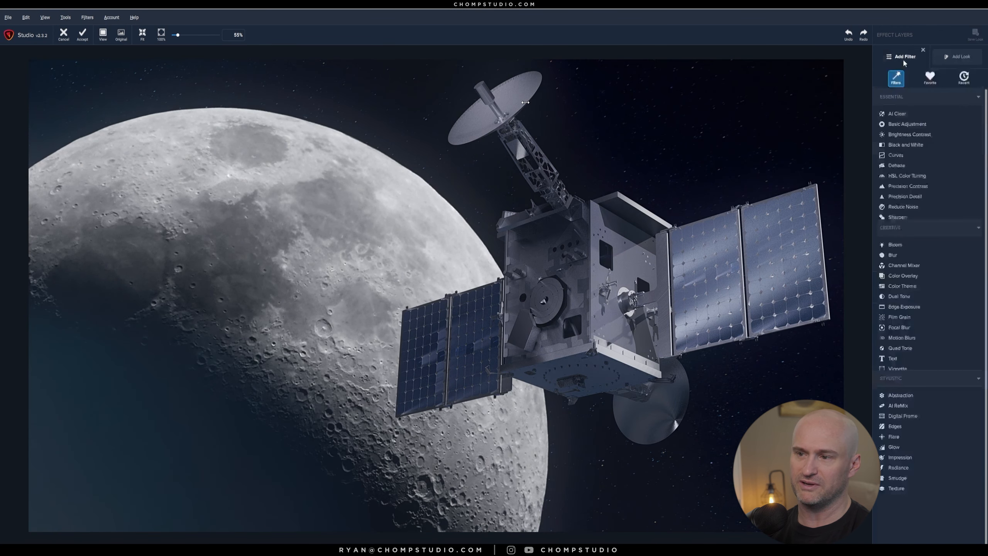
pyautogui.click(901, 307)
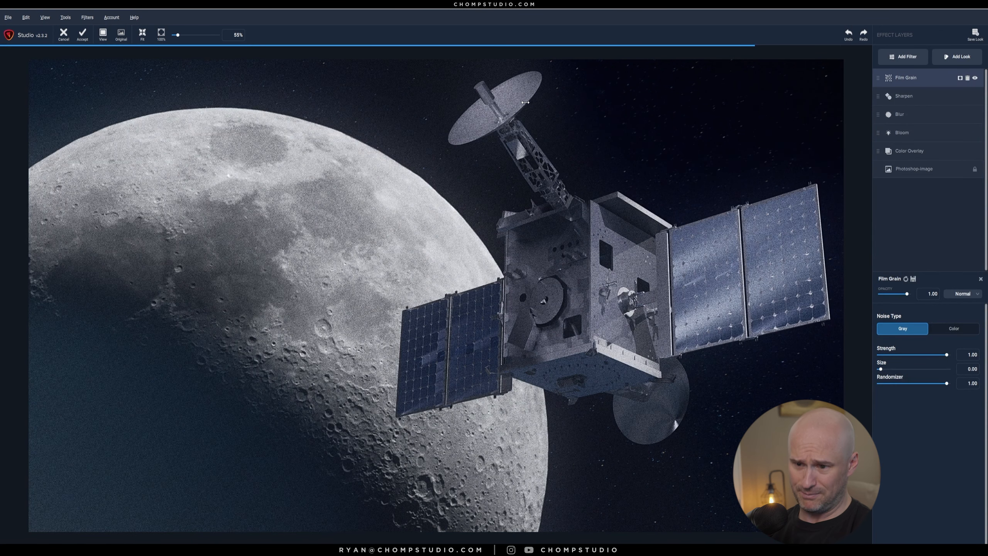
pyautogui.click(903, 57)
pyautogui.click(908, 186)
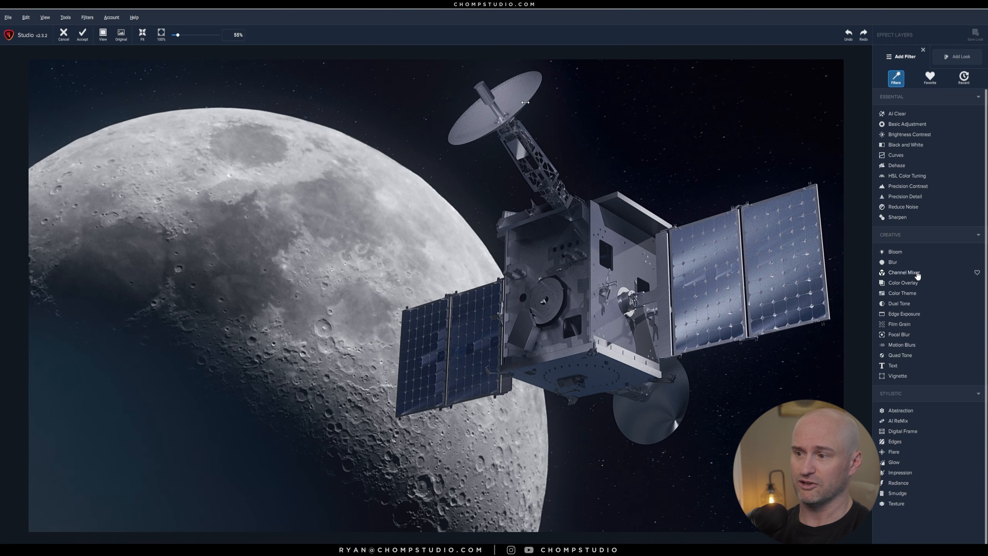
# Add a circular Focal Blur of 0.04 and a Quad Tone filter with slightly reduced strength.
pyautogui.click(899, 335)
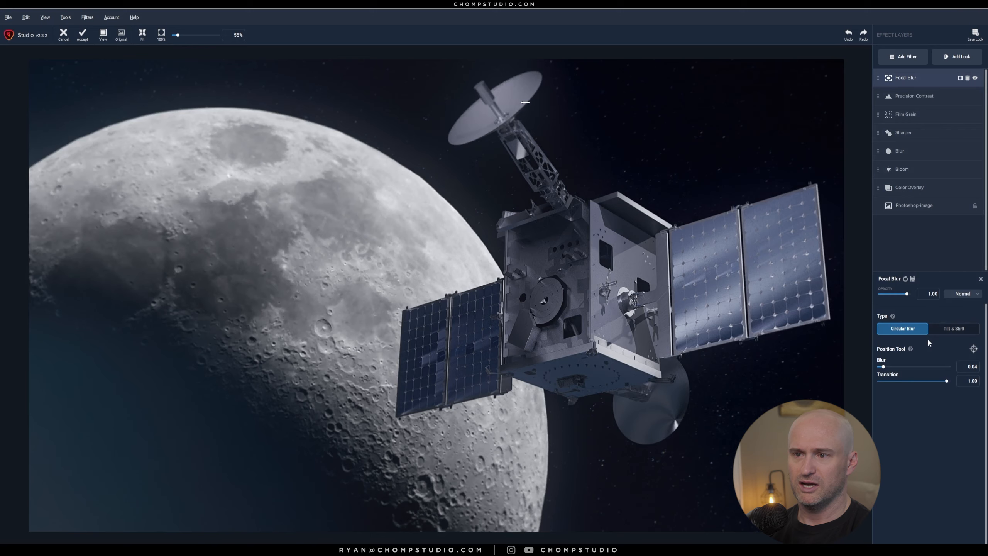
pyautogui.click(903, 56)
pyautogui.click(900, 355)
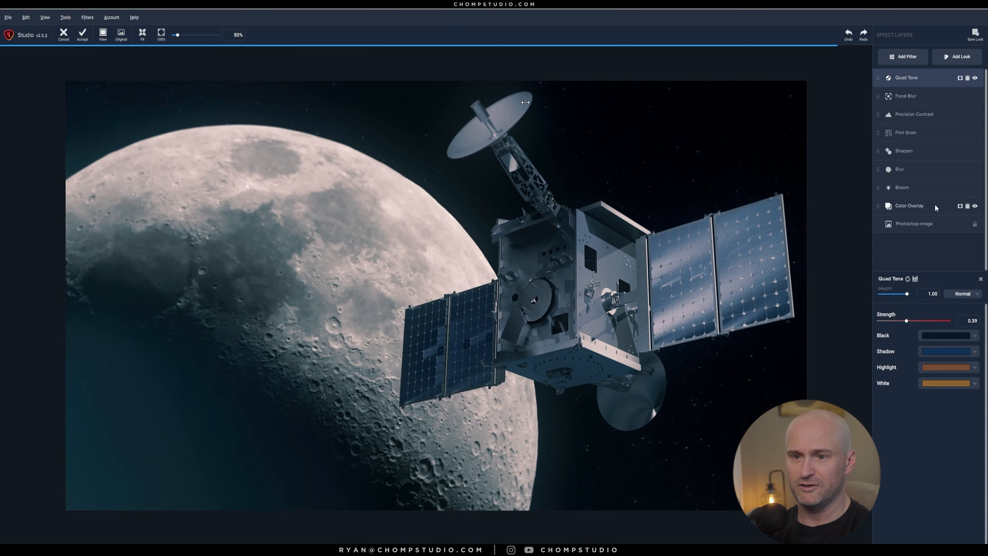
pyautogui.moveTo(906, 321); pyautogui.dragTo(902, 322)
# Try a Flare filter on the composite and toggle the topmost effect's visibility to compare.
pyautogui.click(903, 57)
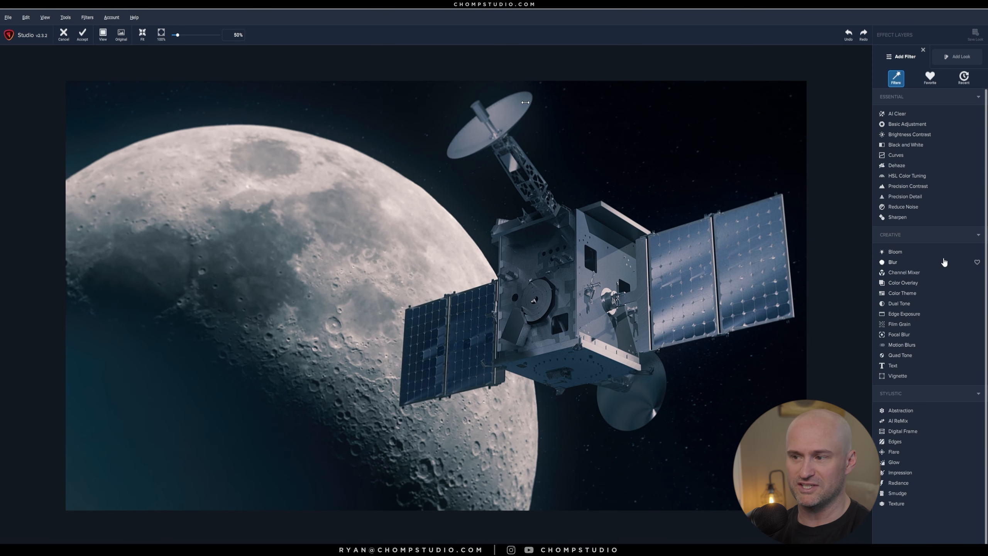
pyautogui.click(894, 452)
pyautogui.click(975, 78)
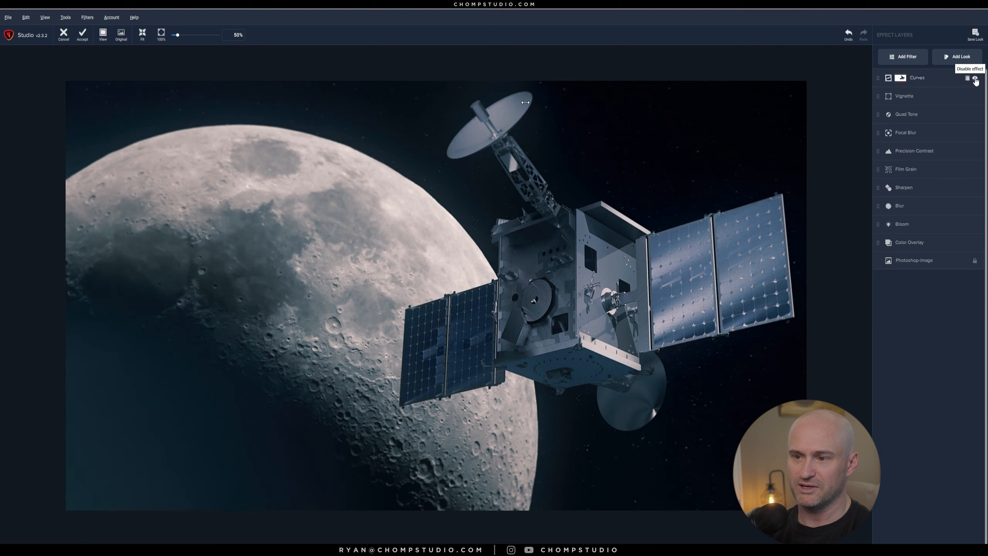
# Try an Edge Exposure filter with different edge settings and delete it from the effect layers.
pyautogui.click(902, 57)
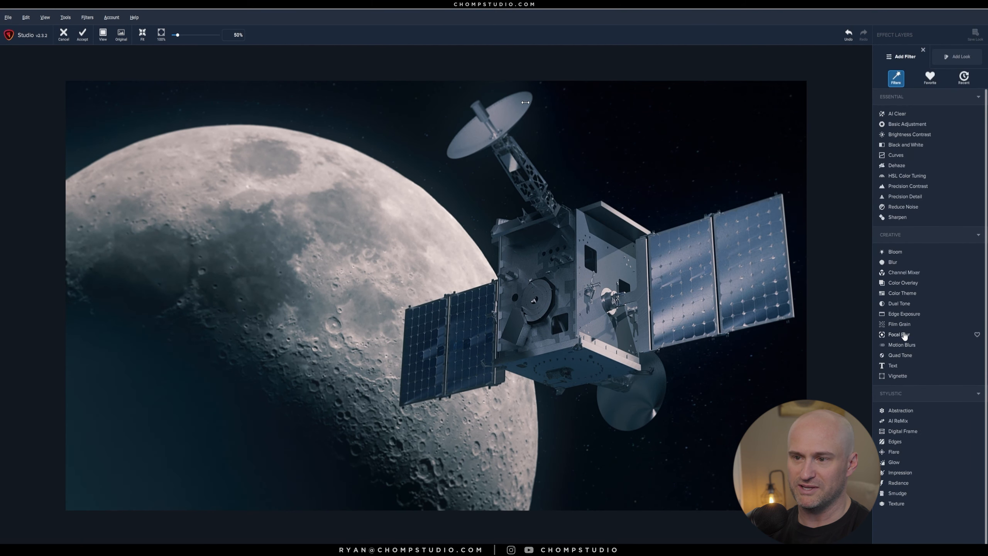
pyautogui.click(904, 314)
pyautogui.click(921, 315)
pyautogui.click(935, 315)
pyautogui.click(968, 78)
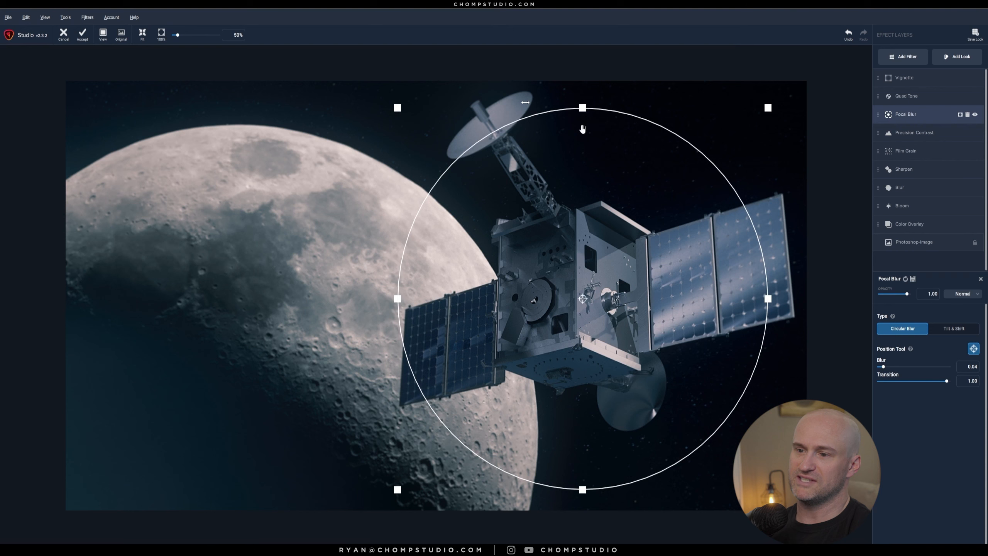
# Switch to Photoshop, add a white PARSEC_001 title in DIN OT Medium over the graded composite, and open its text for editing.
pyautogui.click(903, 56)
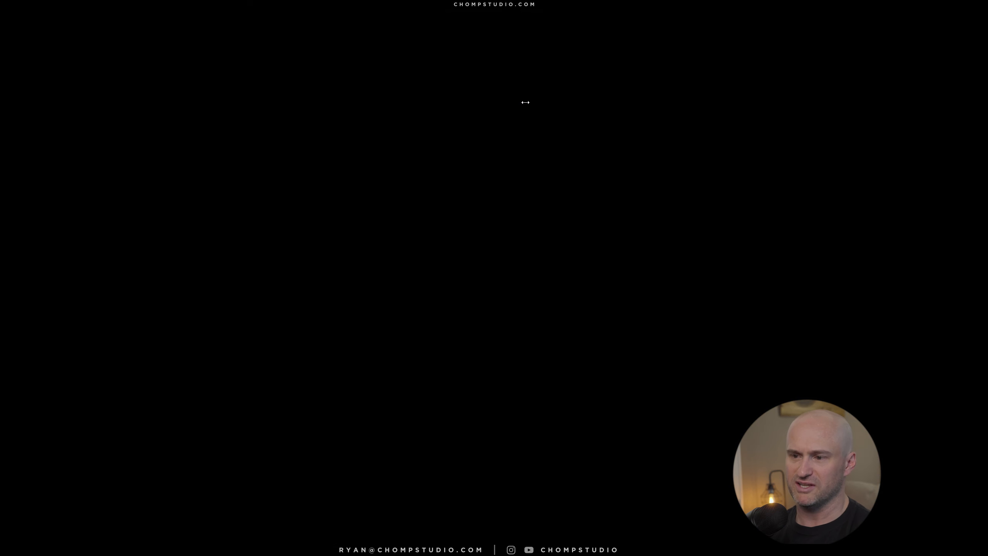
pyautogui.click(234, 364)
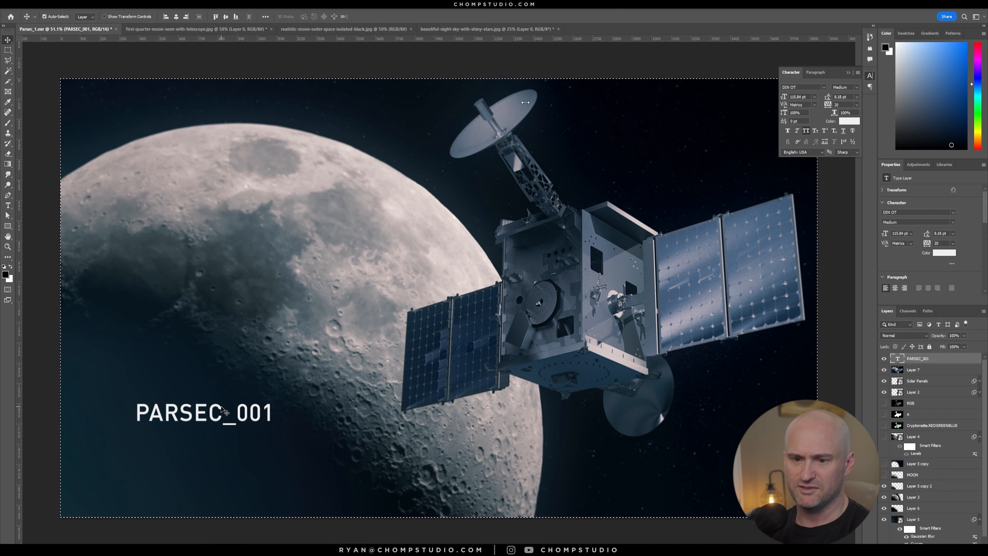
pyautogui.doubleClick(918, 359)
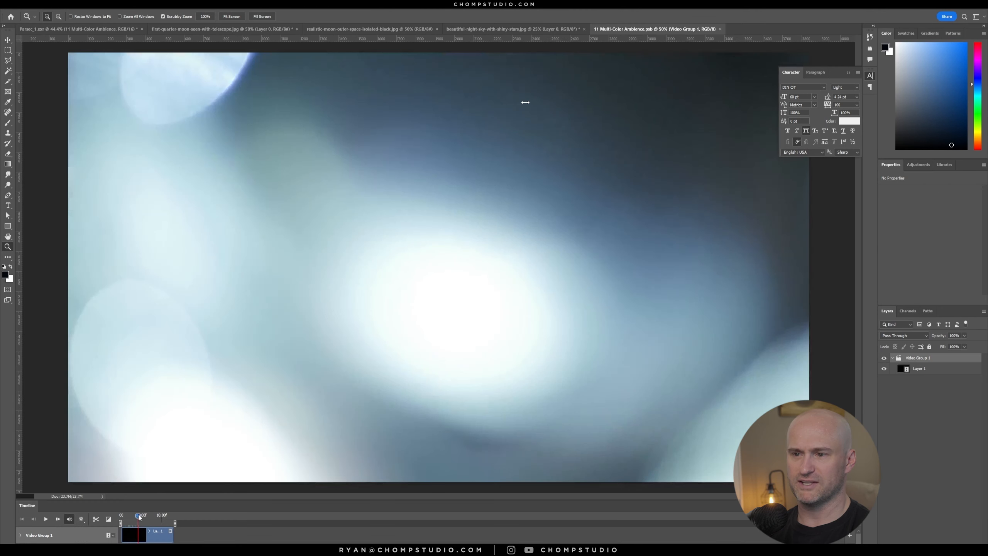
# Move the 11 Multi-Color Ambience video to an earlier frame and return to the satellite composite document.
pyautogui.moveTo(139, 517); pyautogui.dragTo(130, 517)
pyautogui.rightClick(132, 536)
pyautogui.click(77, 30)
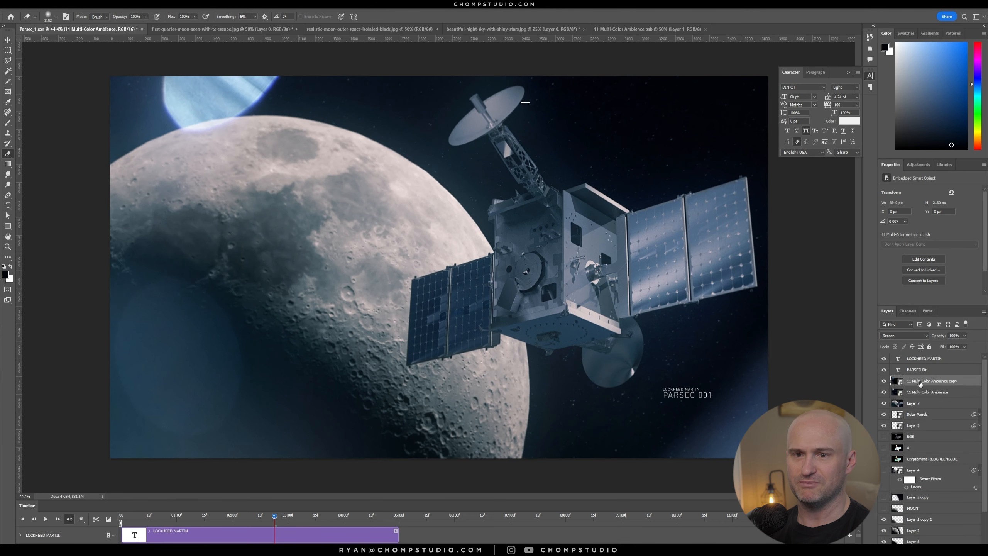
# Remove the duplicate 11 Multi-Color Ambience layer and neutralize the remaining one's blue tint with a Hue/Saturation filter.
pyautogui.rightClick(921, 384)
pyautogui.click(863, 392)
pyautogui.hotkey('ctrl', 'u')
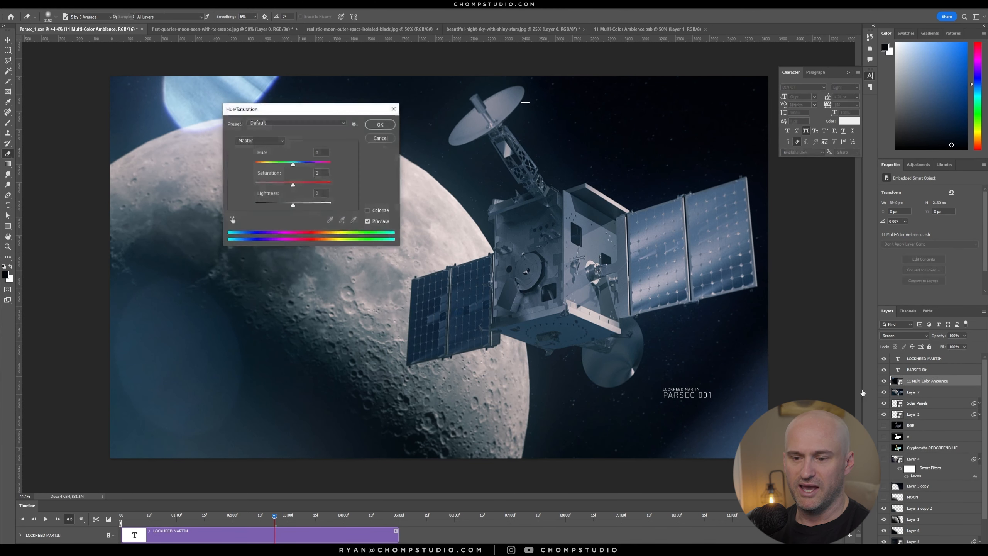
pyautogui.press('Return')
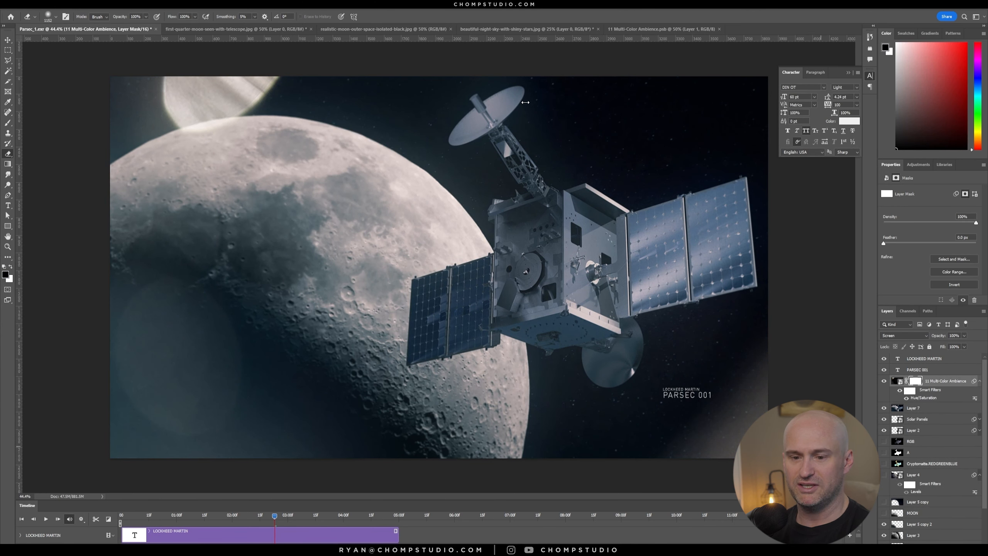
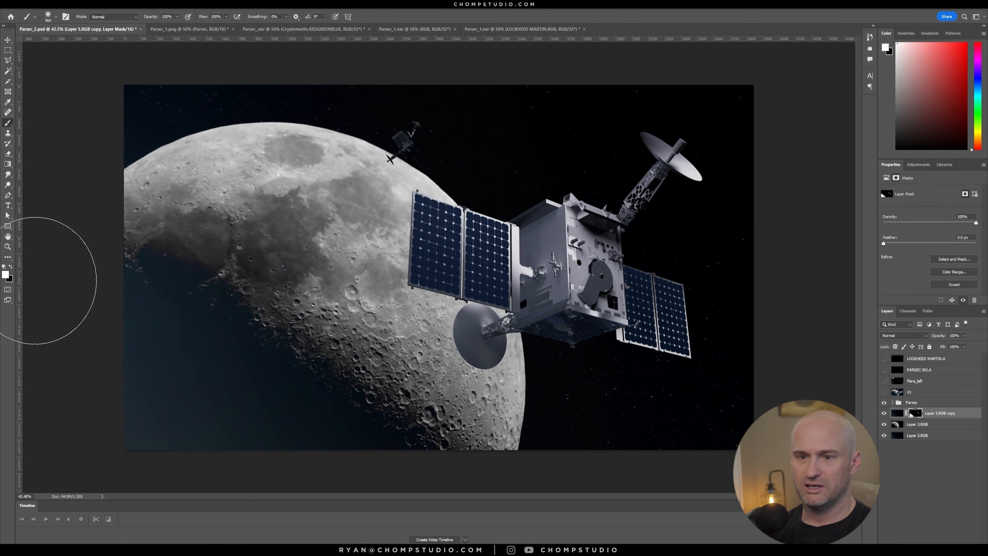
# Blend the moon on Layer 3.RGB into the dark background using masks on the neighboring layers, and save Parsec_2.psd.
pyautogui.click(8, 50)
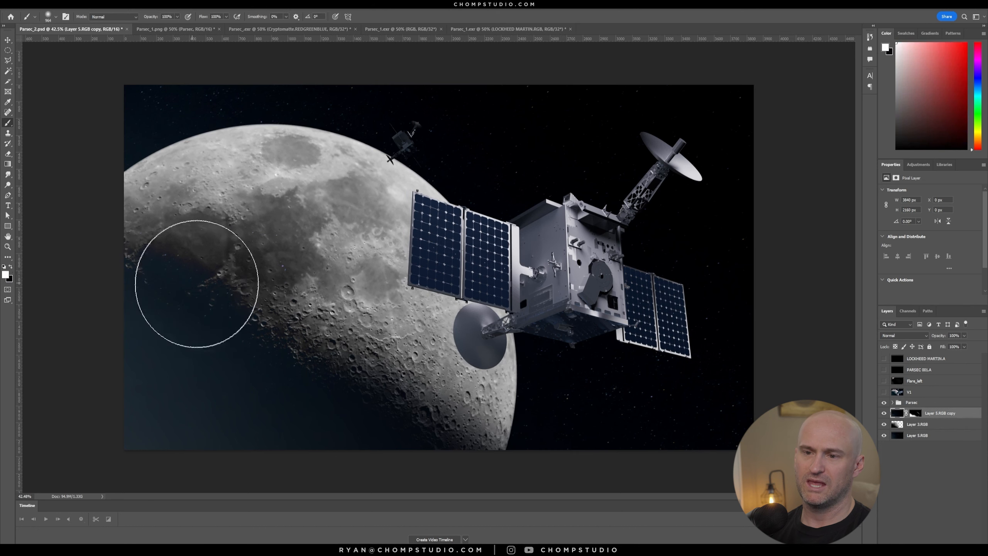
pyautogui.click(912, 424)
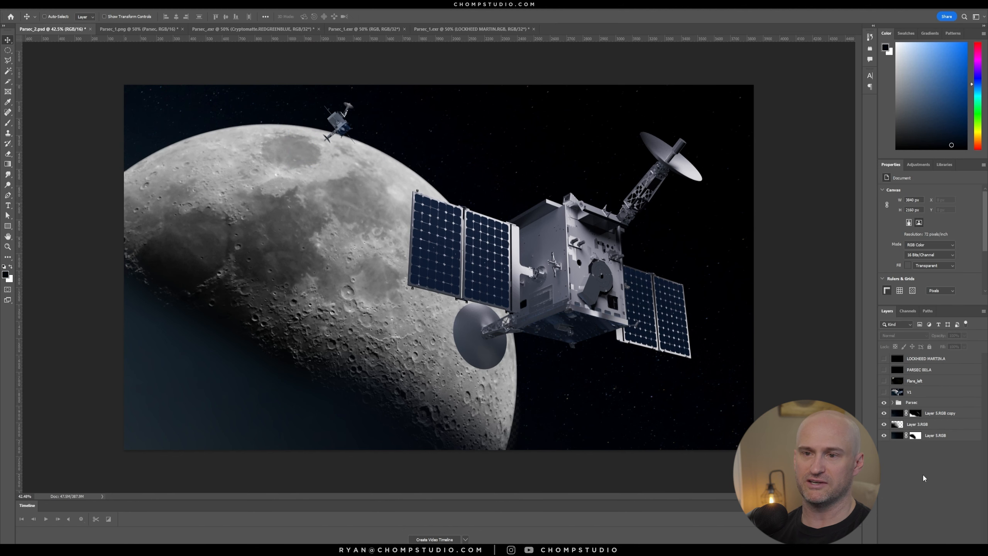
pyautogui.hotkey('ctrl', 's')
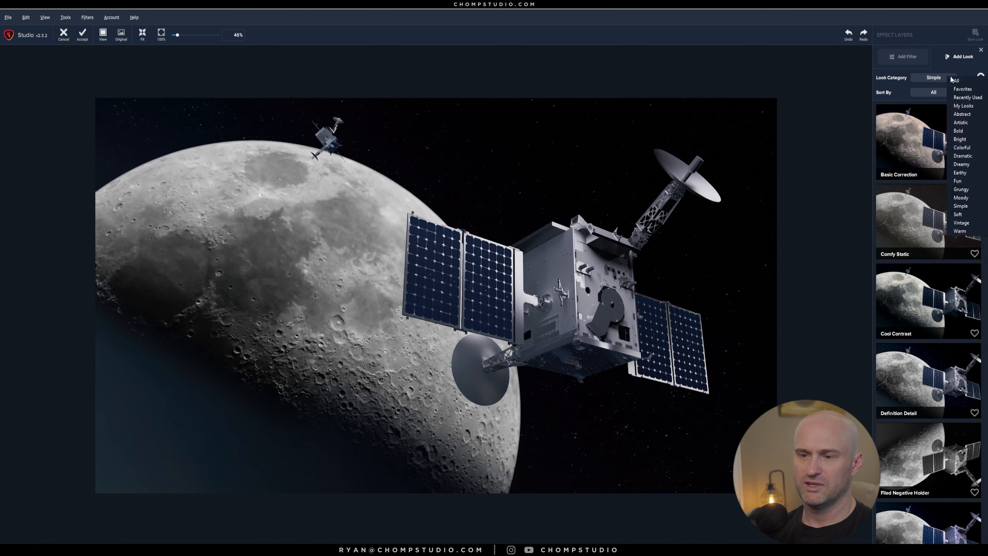
# Browse the filters and recently used looks in Topaz Studio and try a grade on the merged composite.
pyautogui.click(905, 56)
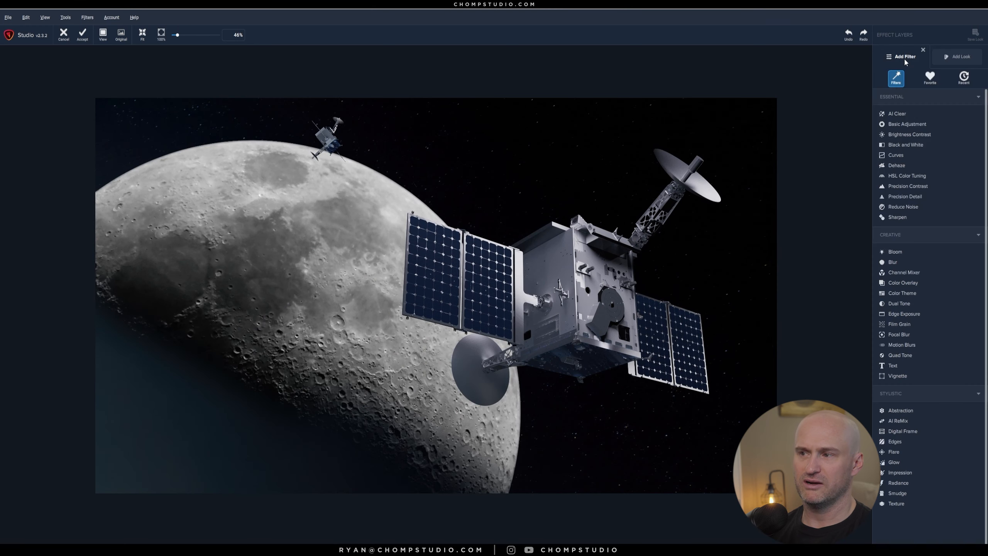
pyautogui.click(959, 57)
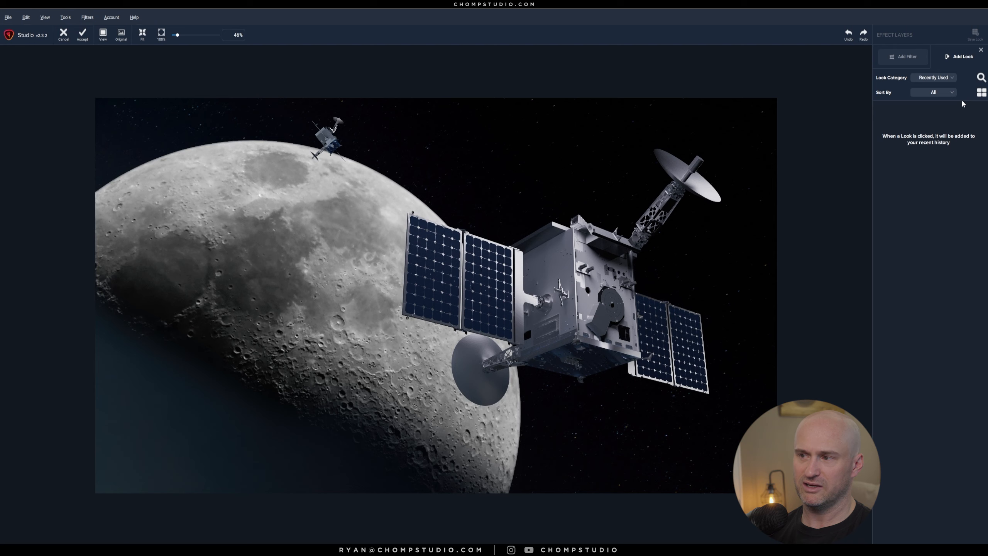
pyautogui.click(928, 140)
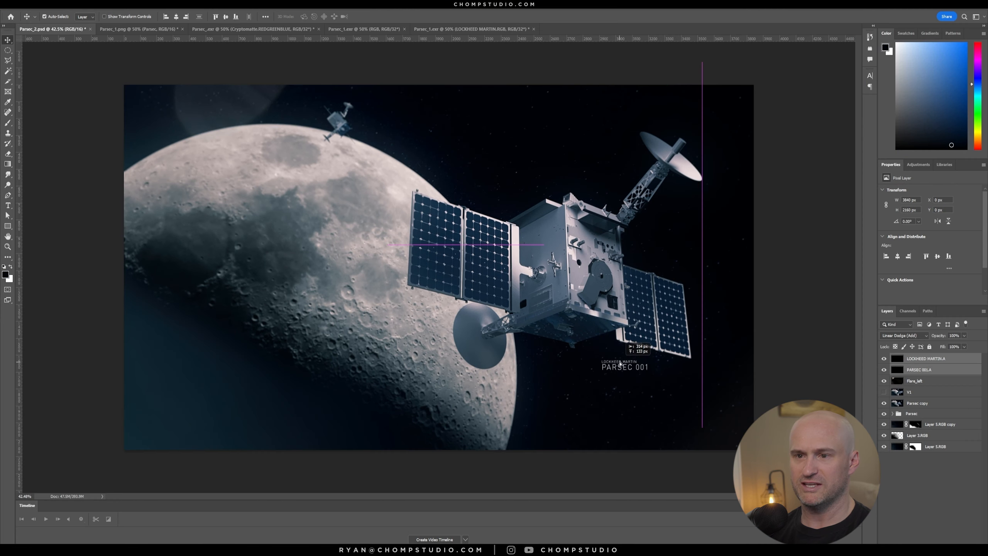
# Move the LOCKHEED MARTIN and PARSEC 001 titles below the right-hand solar panel, and delete the graded Parsec copy layer.
pyautogui.moveTo(620, 364); pyautogui.dragTo(708, 375)
pyautogui.click(930, 488)
pyautogui.click(934, 403)
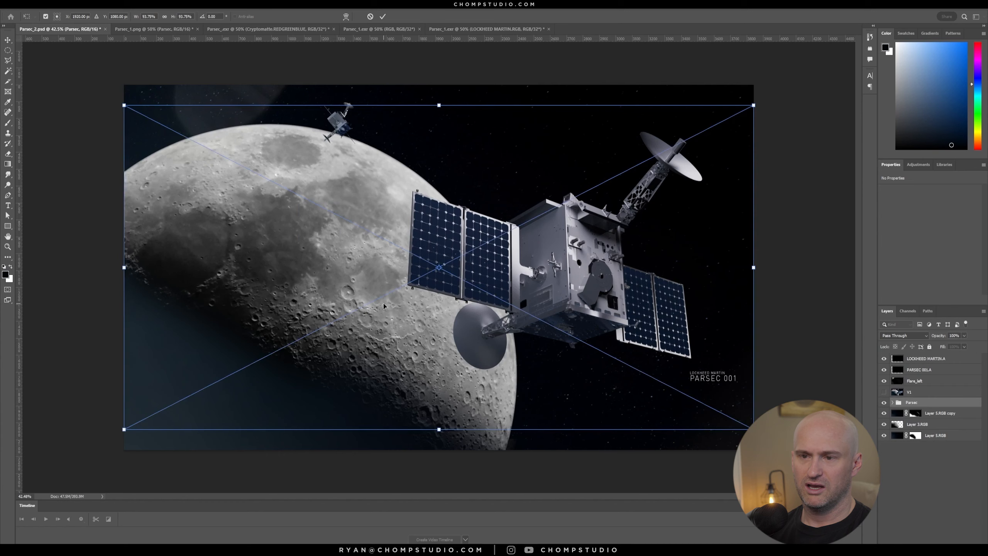
# Place the RenderCrate orbital HDRI masked to the solar panels, rasterize it, and shift it so the Earth reflects along their lower edges.
pyautogui.click(893, 414)
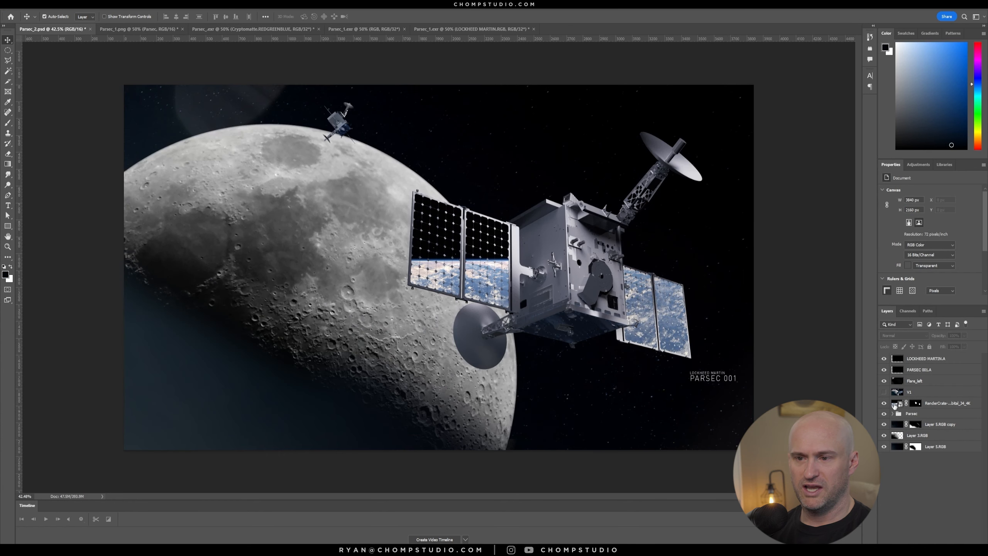
pyautogui.click(918, 404)
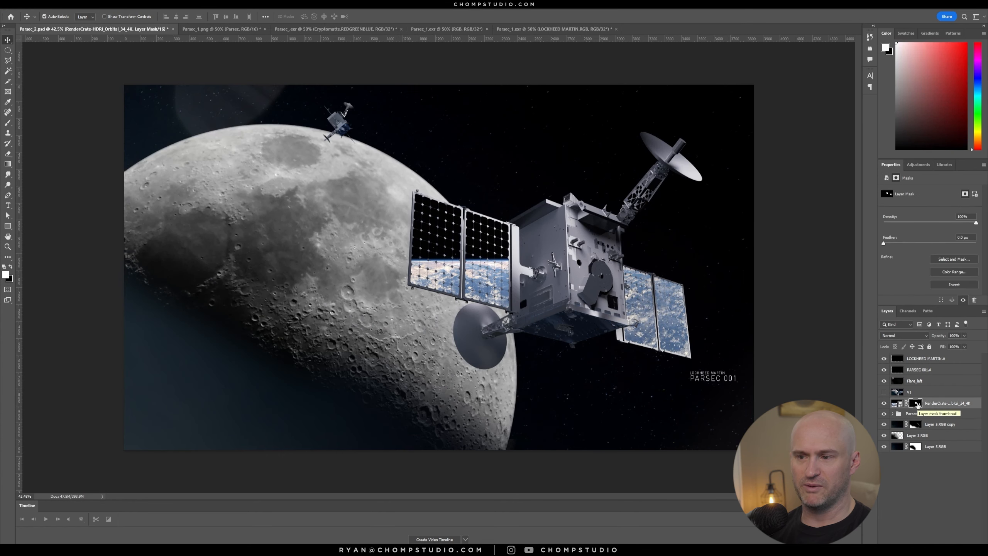
pyautogui.rightClick(896, 405)
pyautogui.moveTo(639, 332); pyautogui.dragTo(655, 321)
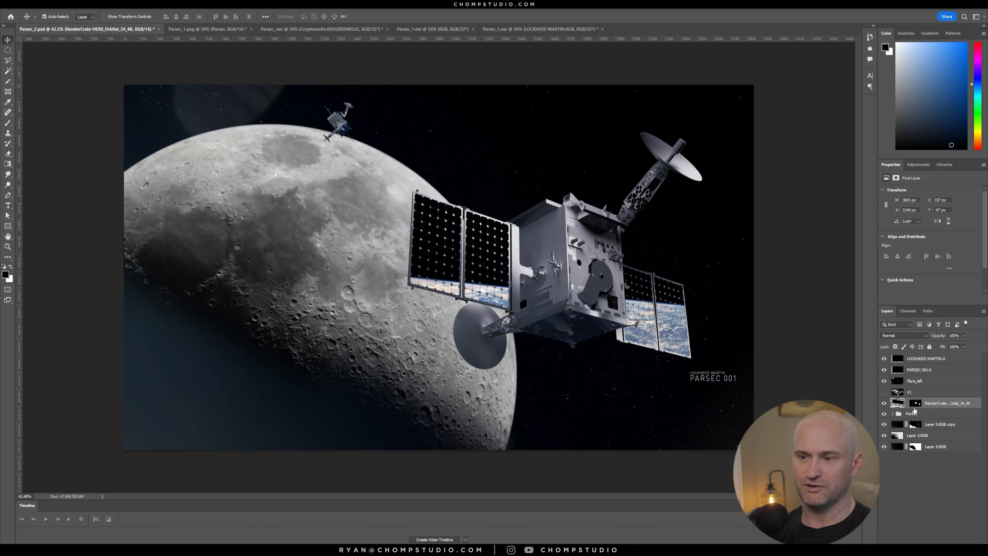
# Blend the RenderCrate orbital layer in Screen mode with reduced opacity, and cancel the Topaz Studio session on the isolated satellite.
pyautogui.hotkey('ctrl', 'alt', 'f')
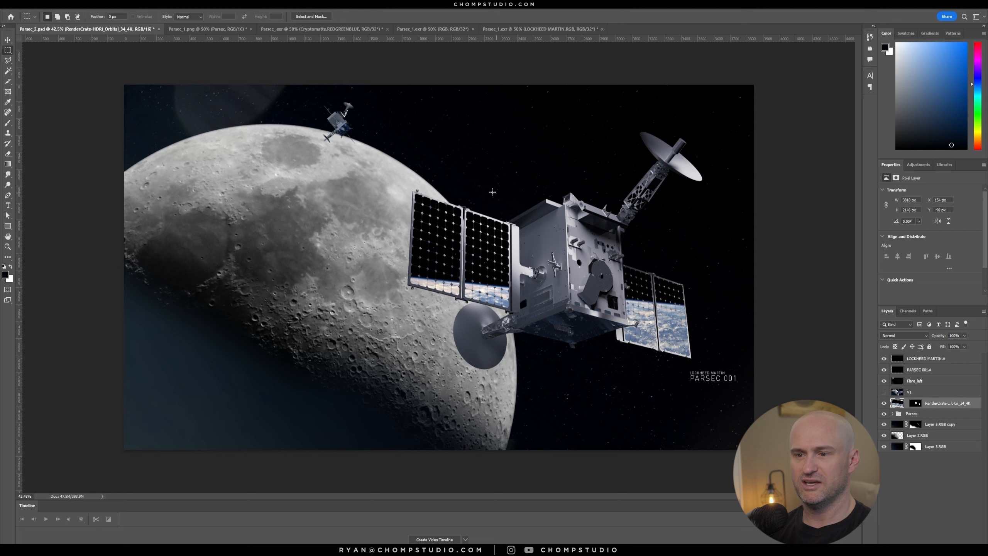
pyautogui.hotkey('shift', 'alt', 's')
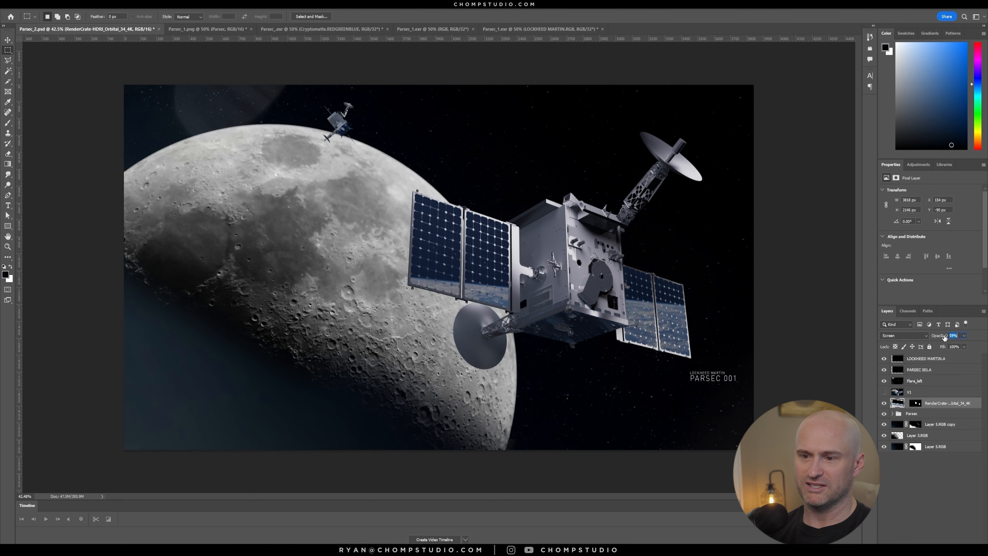
pyautogui.click(921, 495)
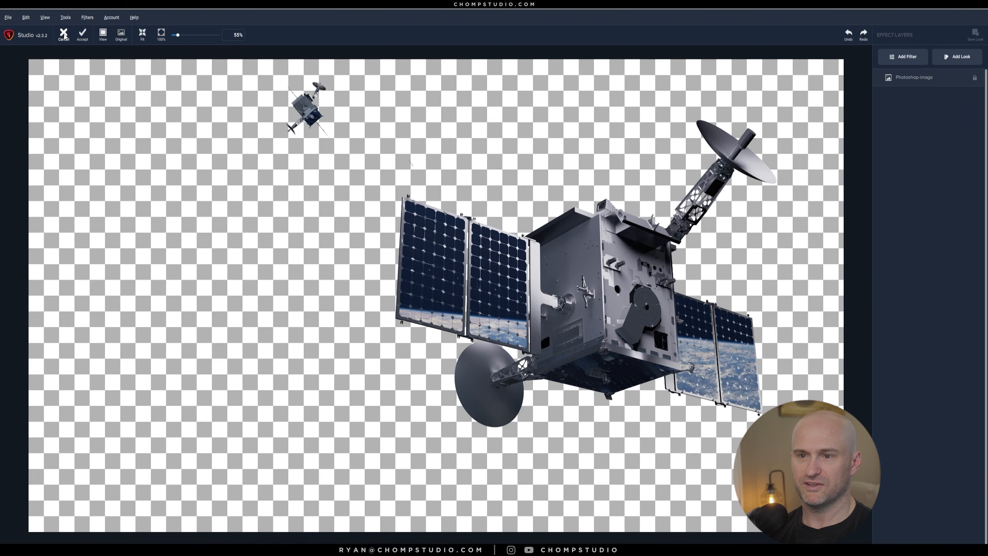
pyautogui.click(64, 34)
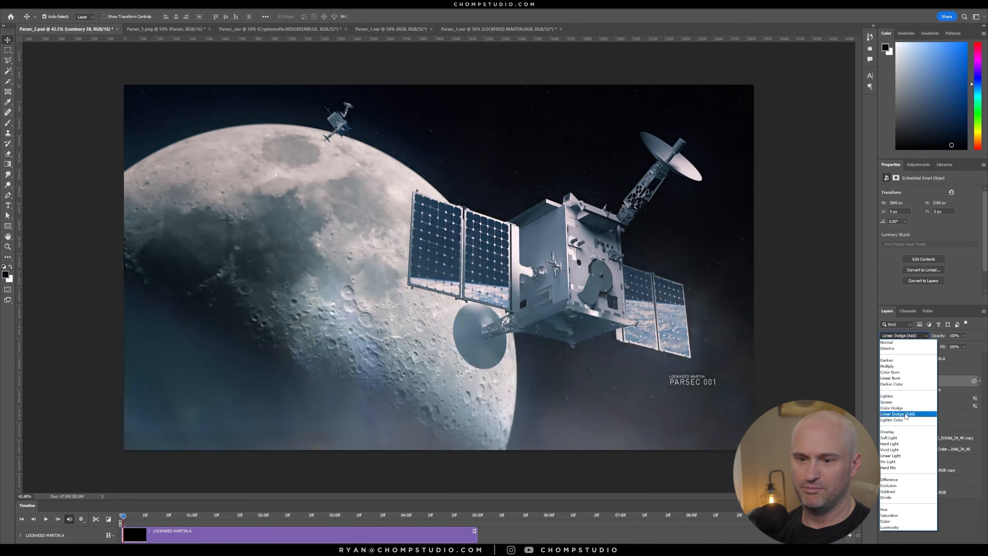
# Set the Luminary 38 overlay to Screen blending and place the Luminary 51 clip from Adobe Bridge above it.
pyautogui.click(887, 402)
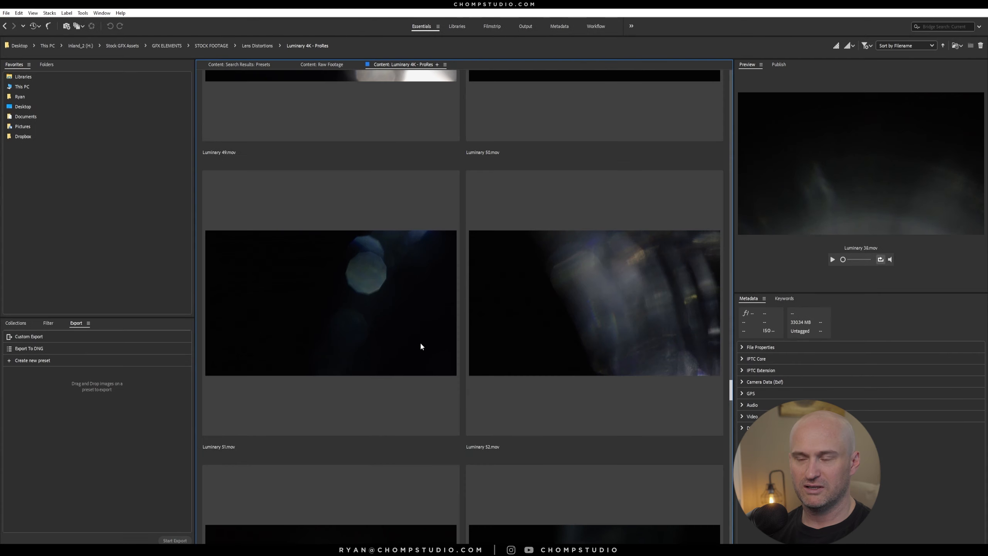
pyautogui.click(421, 346)
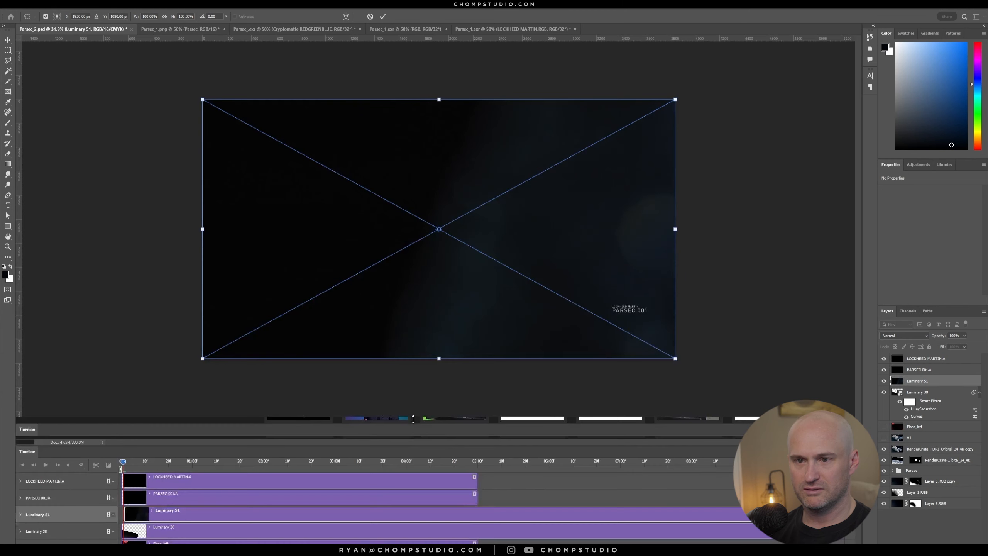
pyautogui.press('Return')
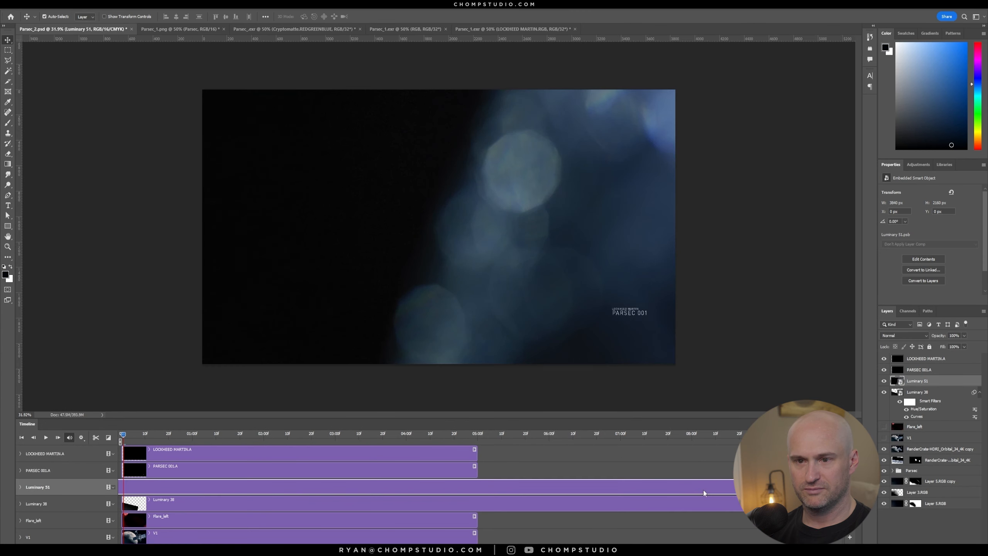
# Trim the Luminary 51 clip to about two seconds, blend it with Linear Dodge (Add), and move its flare over the moon for erasing.
pyautogui.moveTo(704, 493); pyautogui.dragTo(260, 488)
pyautogui.hotkey('shift', 'alt', 'w')
pyautogui.moveTo(568, 223); pyautogui.dragTo(332, 223)
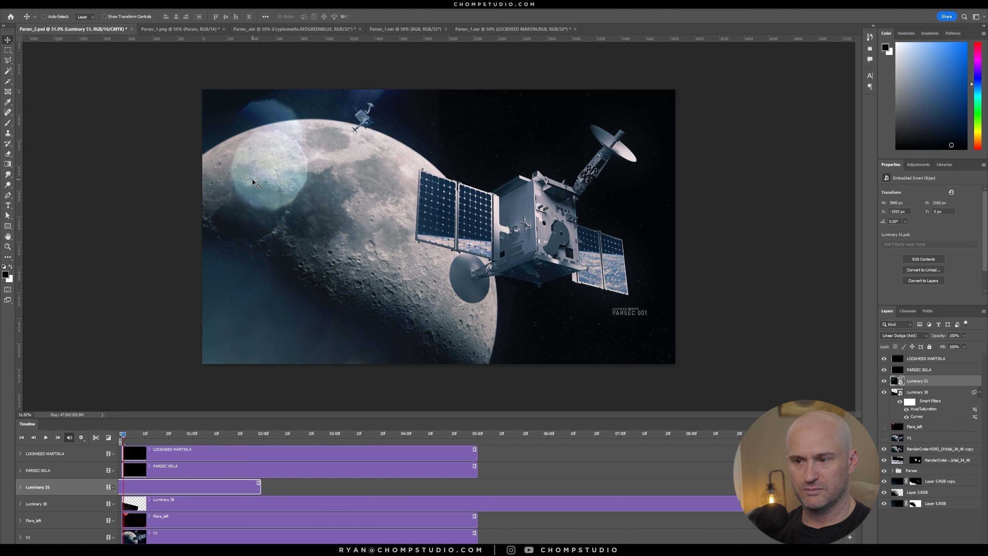
pyautogui.press('e')
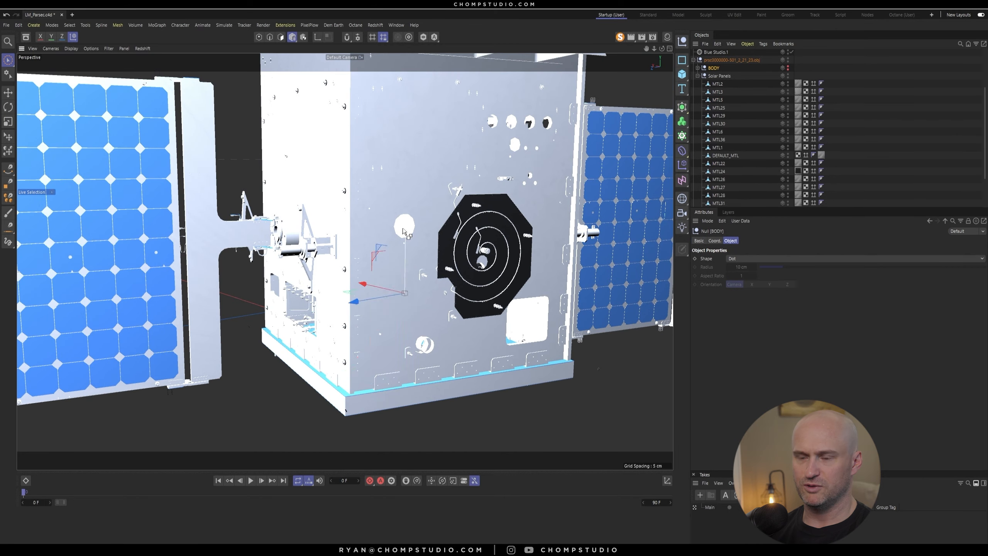
# Switch to Cinema 4D and separate the satellite's body polygons from the solar panel parts using lasso selections in the top view.
pyautogui.scroll(5, 360, 188)
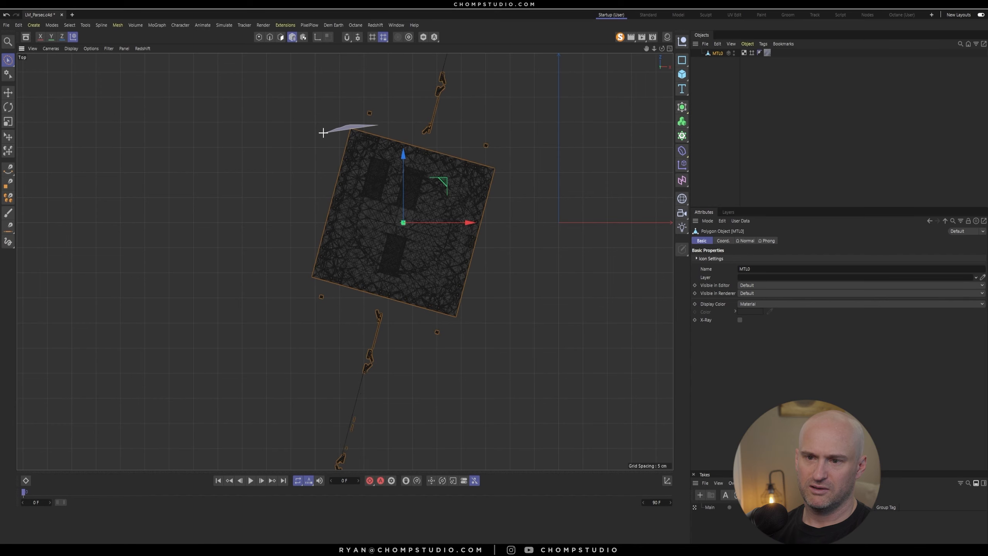
pyautogui.click(471, 322)
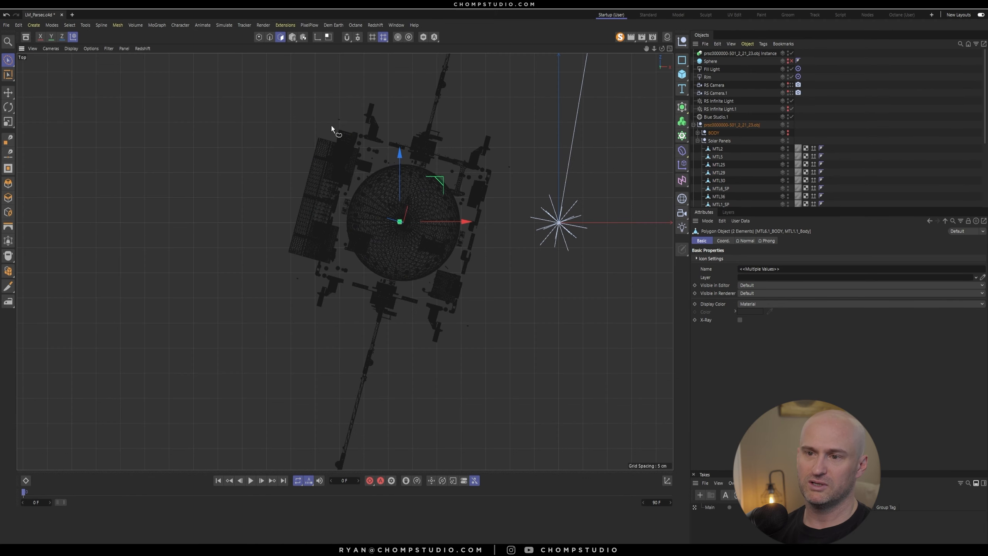
pyautogui.moveTo(387, 147); pyautogui.dragTo(259, 163)
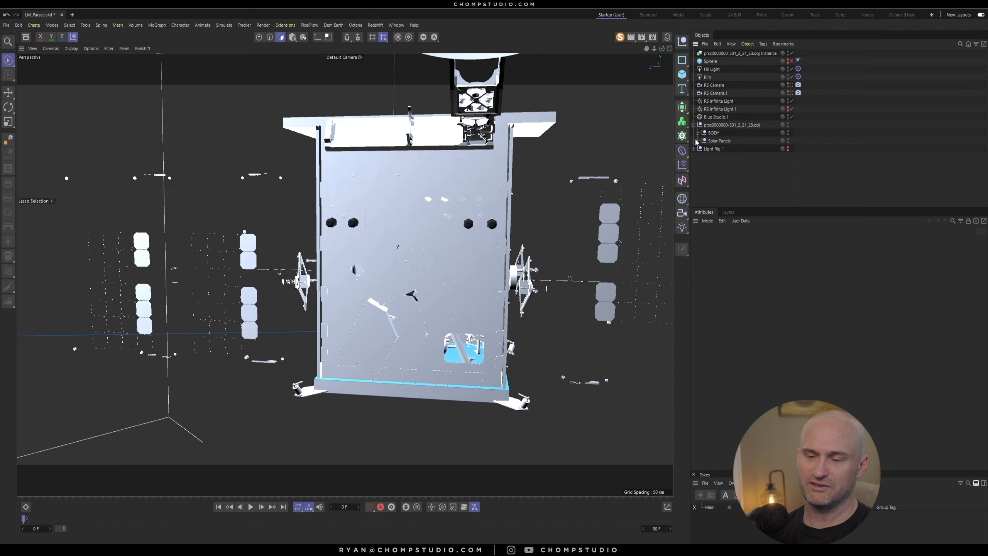
# Organize the satellite parts under BODY CONTROL and SP Control nulls and rotate the model into a new pose.
pyautogui.click(788, 188)
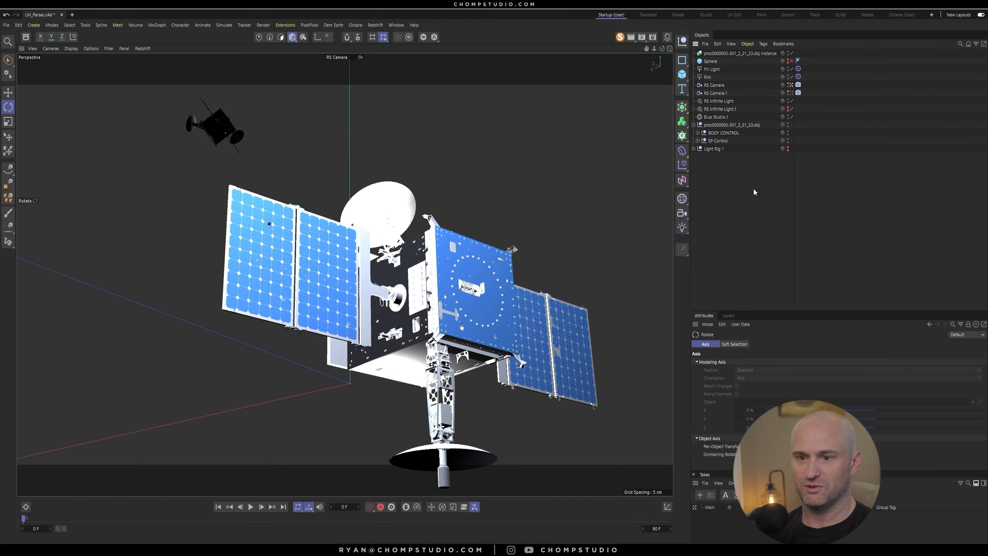
pyautogui.press('8')
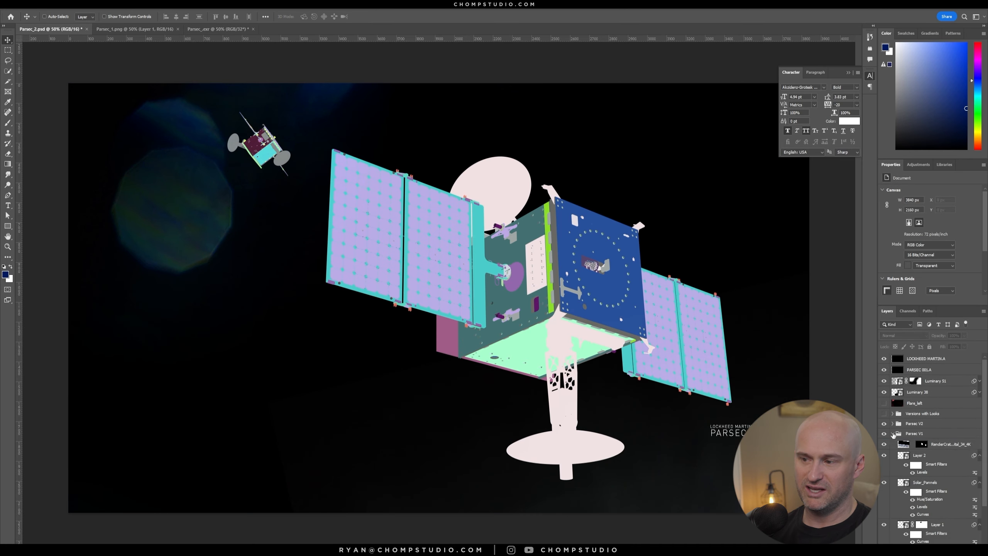
# Hide the Parsec V1 group and show the Parsec V2 group in the Photoshop composite.
pyautogui.click(893, 433)
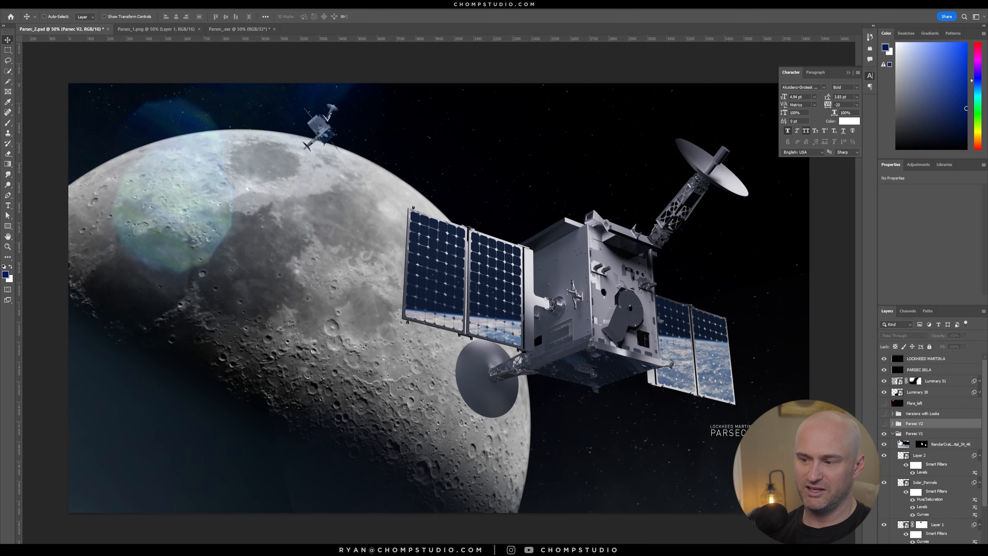
pyautogui.click(884, 433)
pyautogui.click(884, 423)
# Convert Layer 3 in the Parsec V2 group to a smart object, then show and collapse the Parsec V1 group.
pyautogui.rightClick(916, 455)
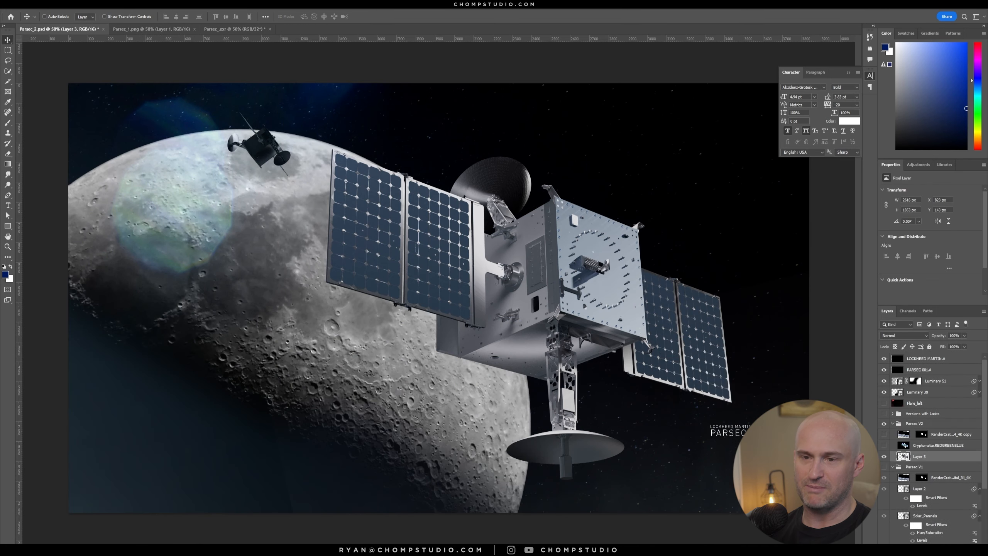
pyautogui.rightClick(920, 458)
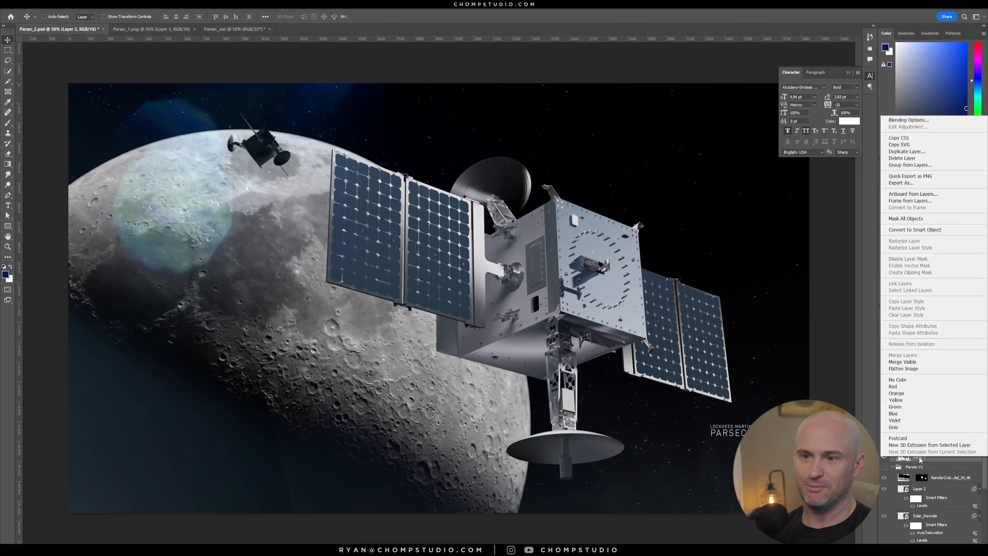
pyautogui.click(920, 459)
pyautogui.click(921, 489)
pyautogui.rightClick(920, 457)
pyautogui.click(928, 490)
pyautogui.click(29, 5)
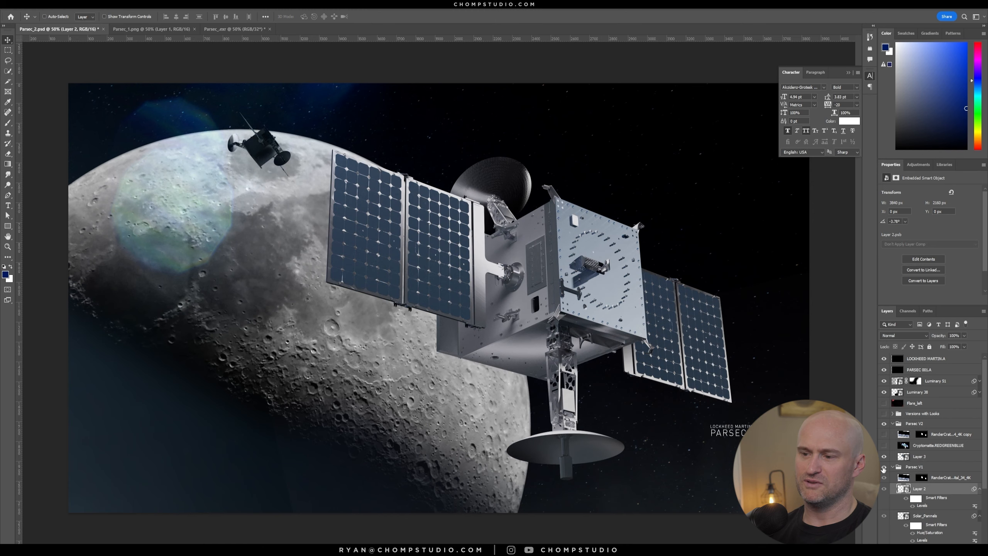
pyautogui.click(915, 467)
pyautogui.keyDown('alt'); pyautogui.click(885, 516); pyautogui.keyUp('alt')
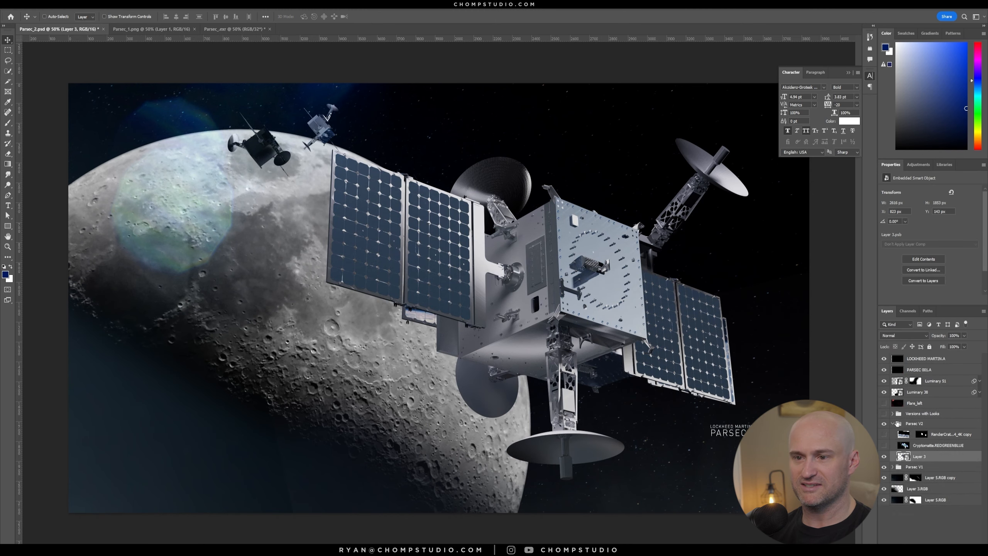
# Scale the new satellite to align with the Parsec V1 version and separate the small satellite onto the Second layer.
pyautogui.moveTo(68, 84); pyautogui.dragTo(211, 120)
pyautogui.press('Return')
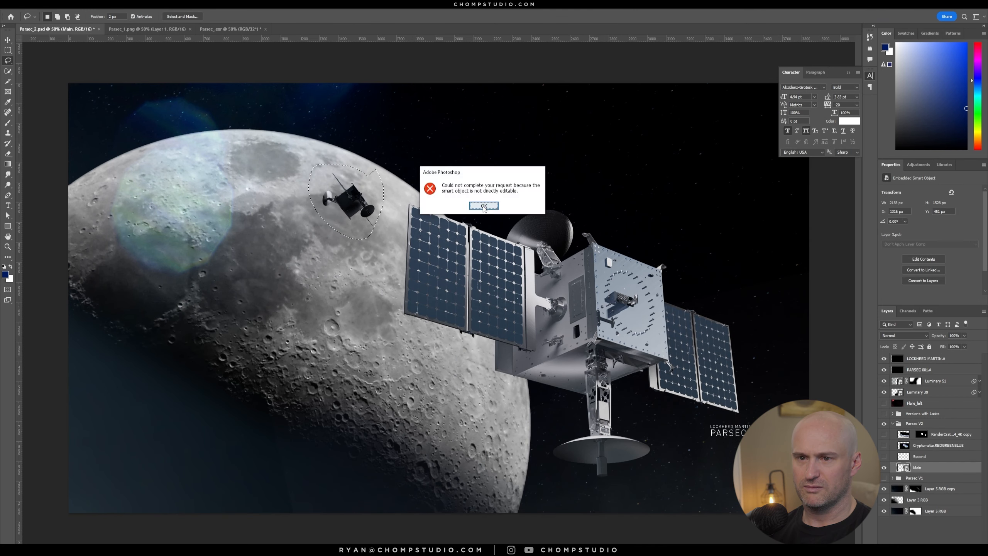
pyautogui.click(484, 206)
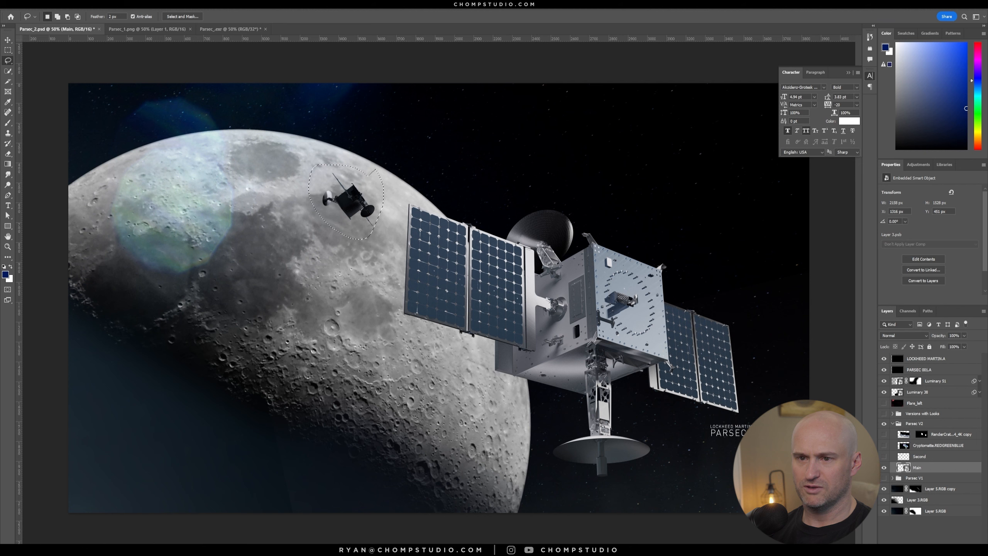
pyautogui.press('e')
pyautogui.click(920, 457)
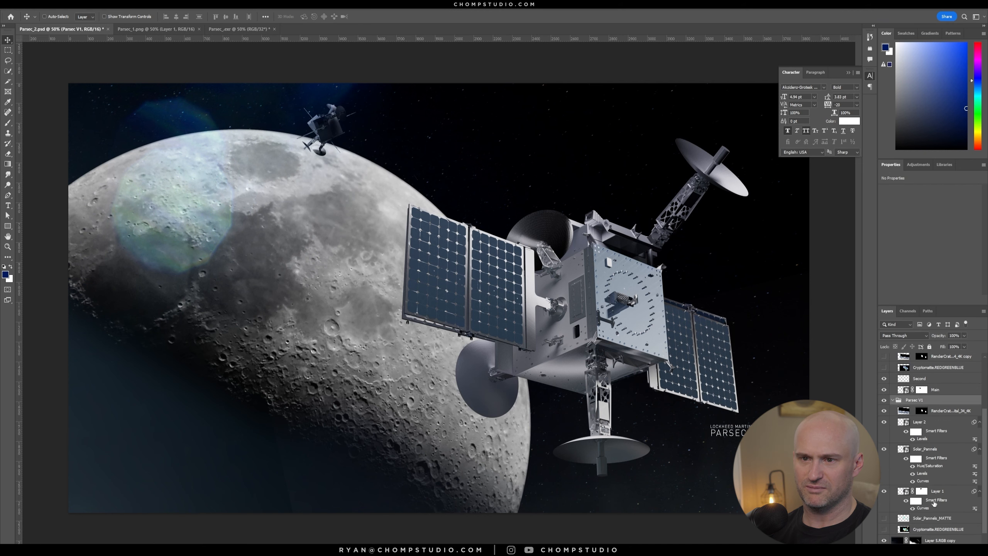
# Convert Second to a smart object and copy the Parsec V1 smart filters to the matching Parsec V2 satellite layers.
pyautogui.keyDown('alt'); pyautogui.moveTo(934, 504); pyautogui.dragTo(935, 390); pyautogui.keyUp('alt')
pyautogui.click(981, 390)
pyautogui.click(920, 422)
pyautogui.rightClick(921, 380)
pyautogui.click(914, 156)
pyautogui.keyDown('alt'); pyautogui.moveTo(936, 458); pyautogui.dragTo(920, 380); pyautogui.keyUp('alt')
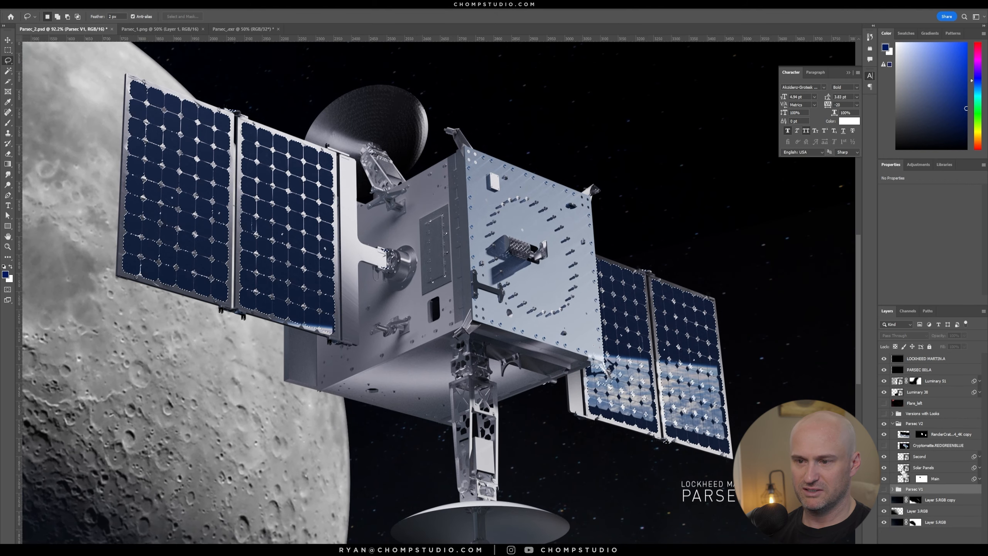
# Check the RenderCrate reflection layer, collapse Parsec V2, and place the merged Parsec V3 layer in the Versions with Looks group.
pyautogui.click(945, 434)
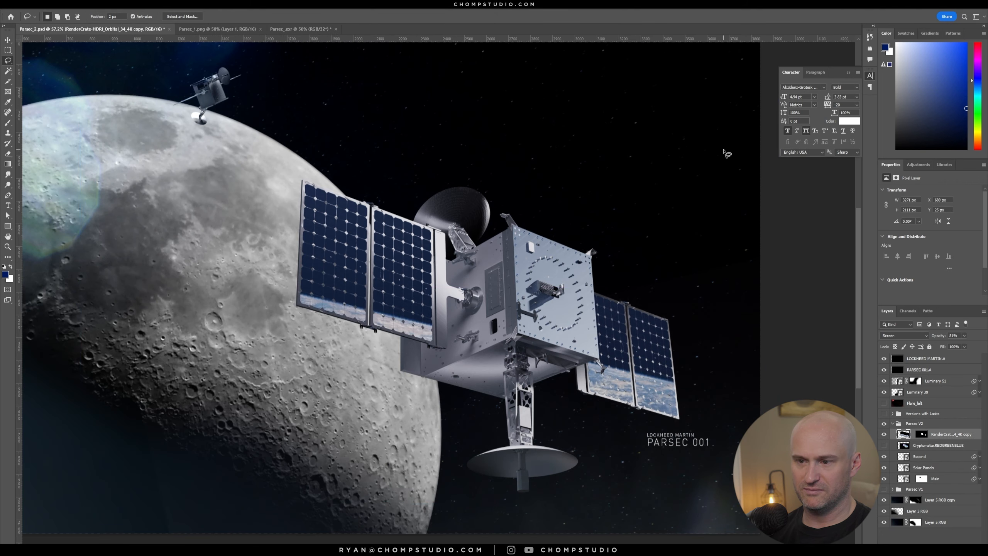
pyautogui.click(893, 424)
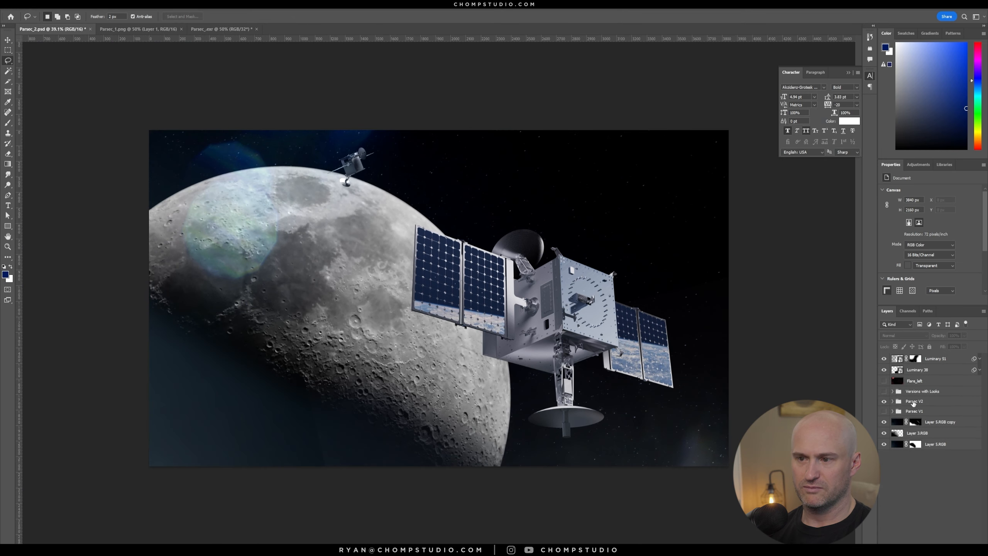
pyautogui.click(933, 339)
pyautogui.click(892, 391)
pyautogui.moveTo(922, 428); pyautogui.dragTo(923, 396)
# Open the Parsec V3 layer in Topaz Studio and toggle the visibility of the graded versions in Versions with Looks.
pyautogui.click(106, 7)
pyautogui.moveTo(144, 193)
pyautogui.click(224, 194)
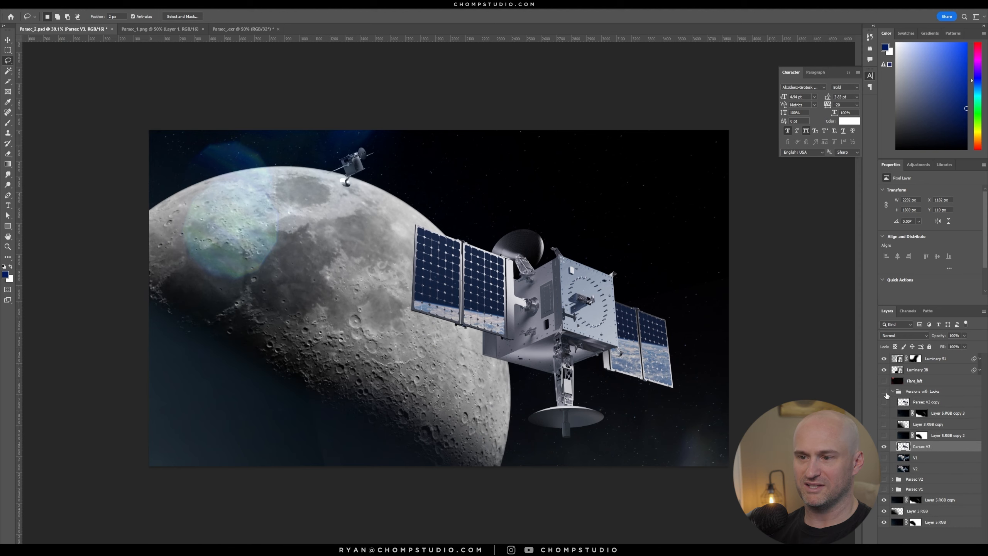
pyautogui.click(884, 391)
pyautogui.click(884, 391)
pyautogui.click(106, 7)
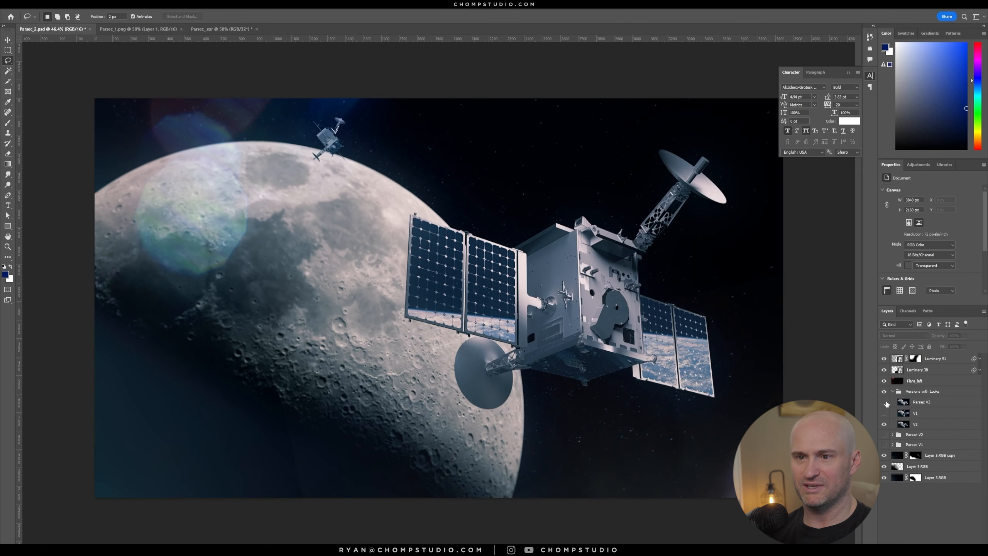
pyautogui.click(885, 402)
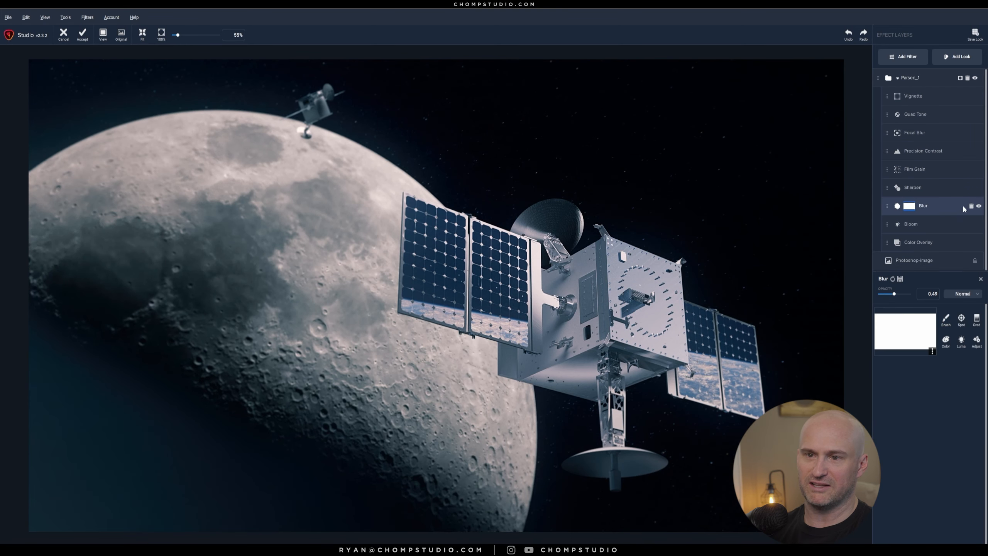
# Apply the saved Parsec_1 look from My Looks to the satellite image in Topaz Studio.
pyautogui.click(890, 382)
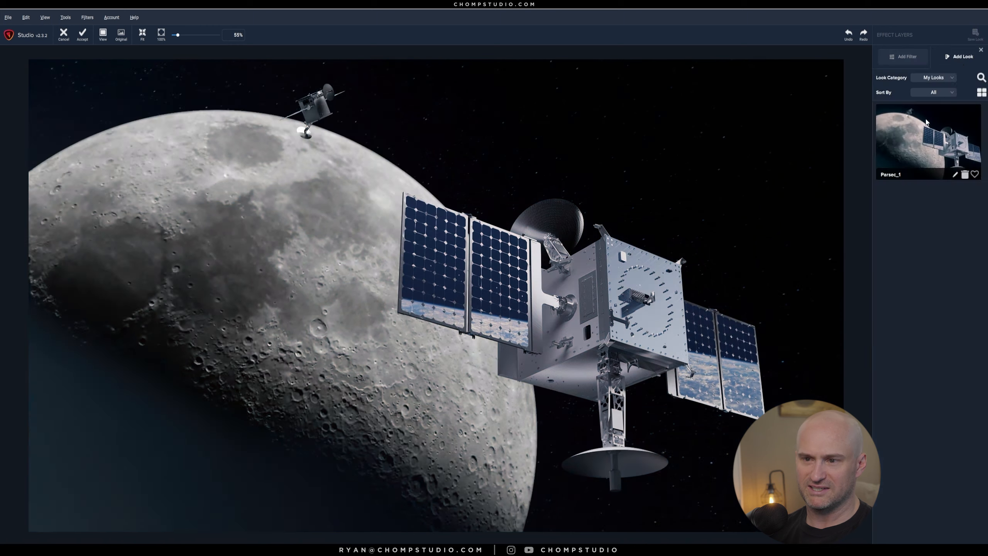
pyautogui.click(927, 122)
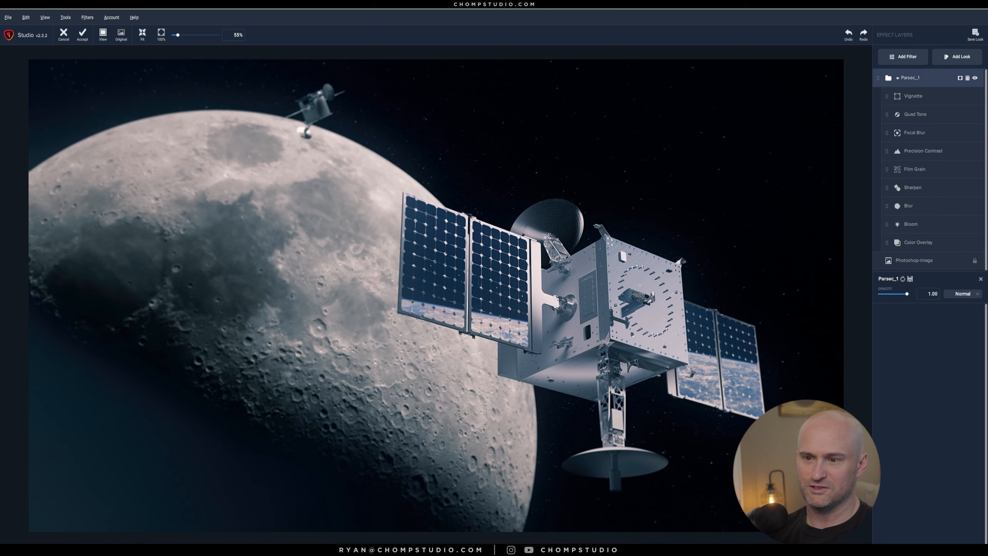
pyautogui.click(541, 112)
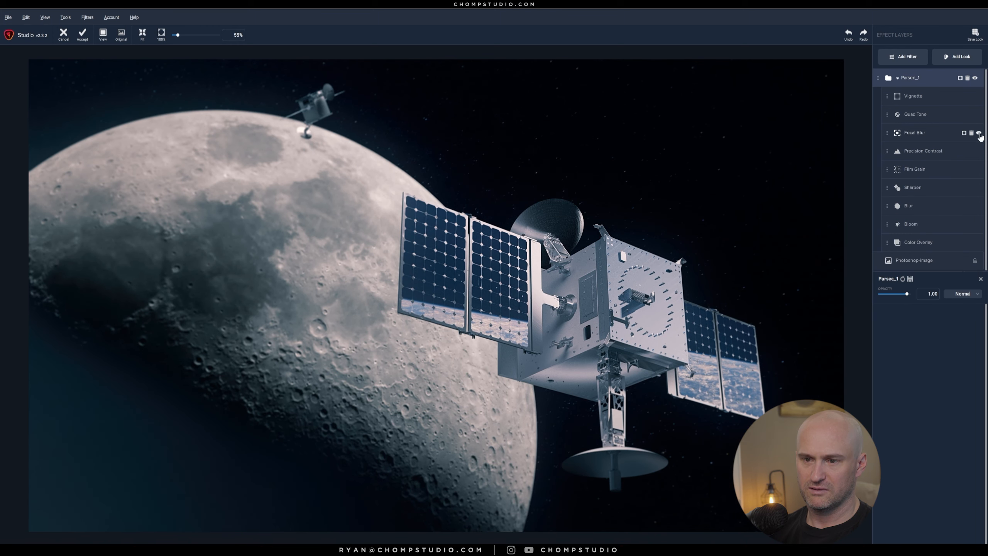
# Try masking the Focal Blur with a soft spot over the main satellite and a brush stroke over the small one.
pyautogui.click(964, 133)
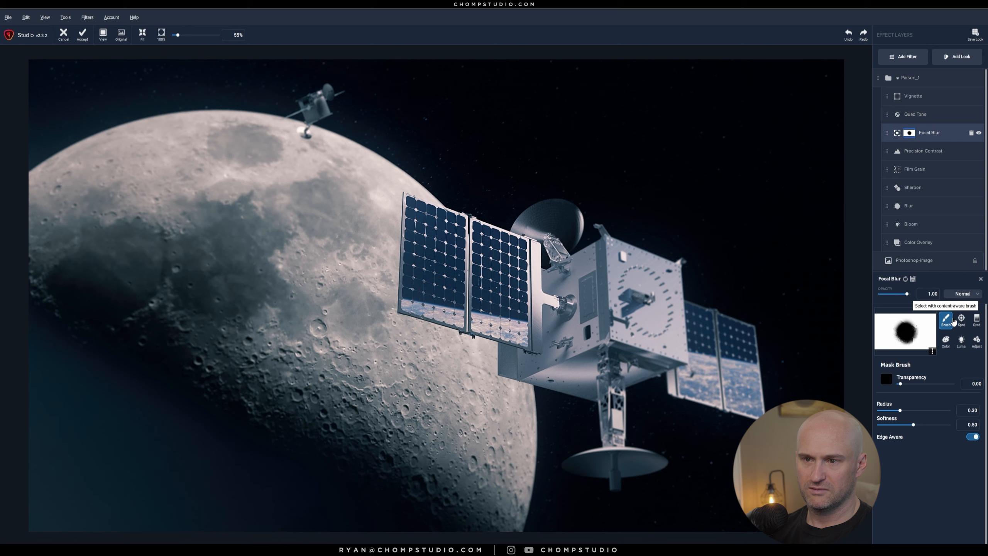
pyautogui.moveTo(328, 94); pyautogui.dragTo(305, 134)
pyautogui.click(962, 320)
pyautogui.moveTo(630, 315); pyautogui.dragTo(711, 430)
pyautogui.moveTo(437, 192); pyautogui.dragTo(399, 166)
pyautogui.moveTo(399, 298); pyautogui.dragTo(436, 297)
pyautogui.moveTo(913, 447); pyautogui.dragTo(945, 447)
pyautogui.click(944, 368)
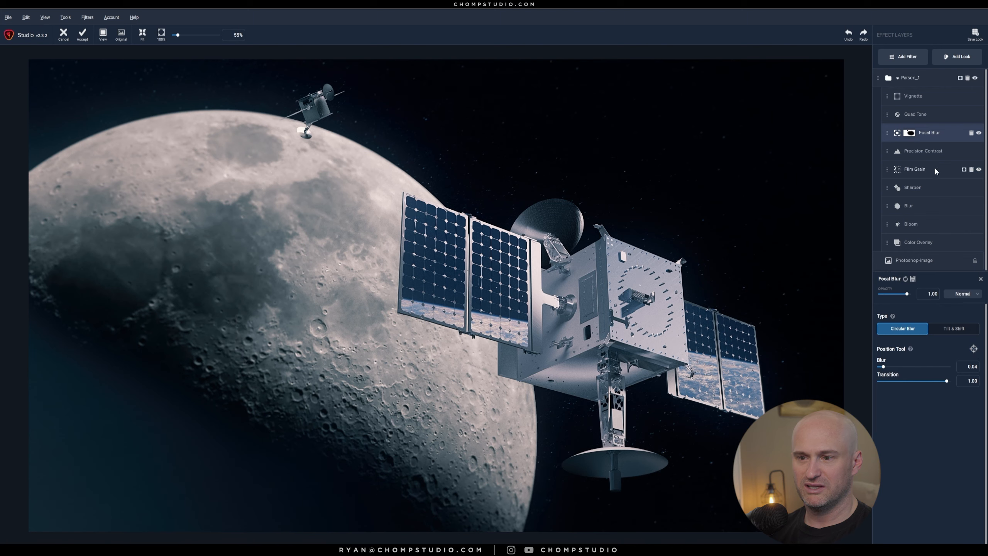
# Try adding a spot mask over the main satellite to the whole Parsec_1 look.
pyautogui.click(960, 78)
pyautogui.click(961, 321)
pyautogui.click(600, 311)
pyautogui.moveTo(485, 312); pyautogui.dragTo(428, 311)
# Add a Focal Blur mask with a soft, enlarged spot that keeps the main satellite sharp.
pyautogui.click(916, 133)
pyautogui.click(964, 132)
pyautogui.click(961, 320)
pyautogui.click(583, 318)
pyautogui.moveTo(690, 329); pyautogui.dragTo(667, 320)
pyautogui.moveTo(674, 192); pyautogui.dragTo(748, 181)
pyautogui.click(944, 367)
# Brush the small satellite out of the Focal Blur mask at 0.00 transparency and compare the result with the original.
pyautogui.click(946, 320)
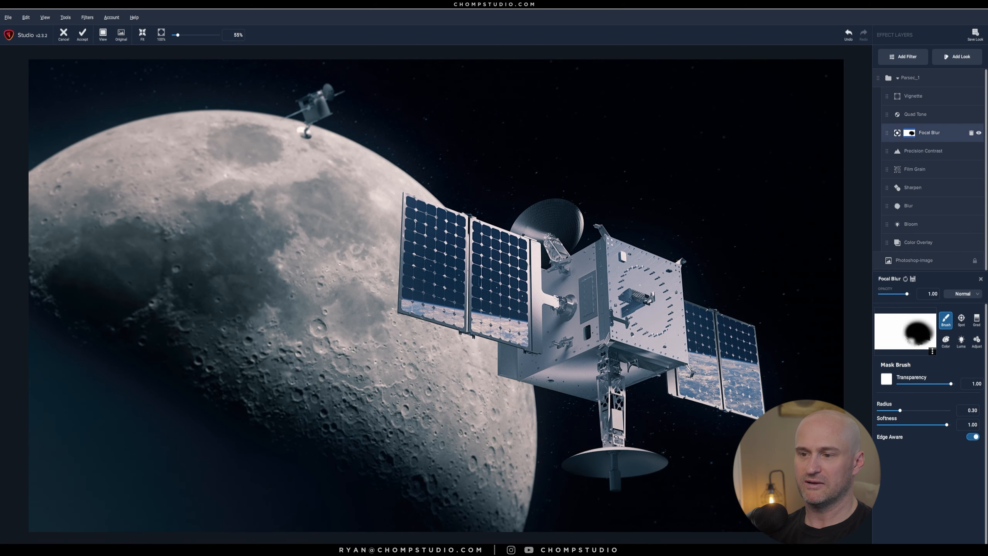
pyautogui.click(102, 33)
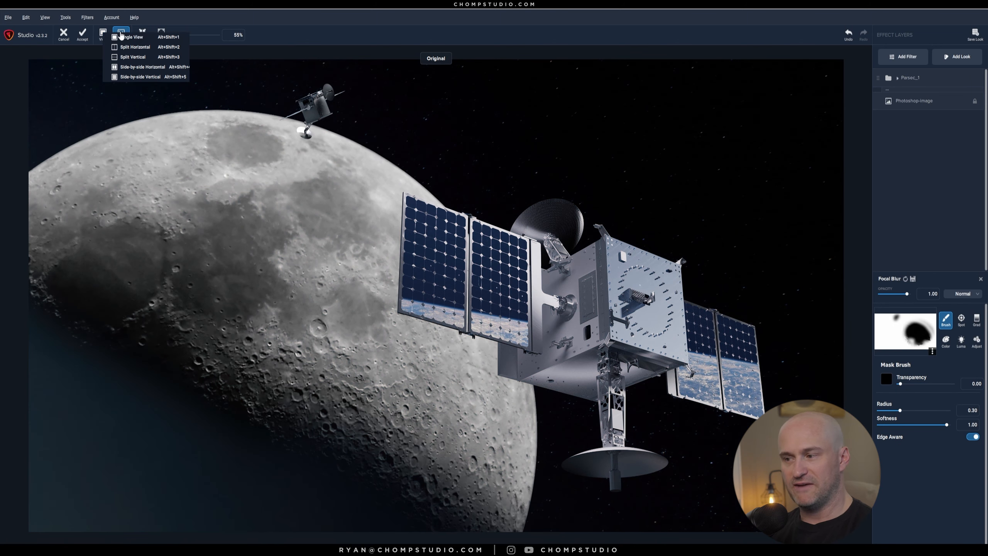
pyautogui.click(121, 34)
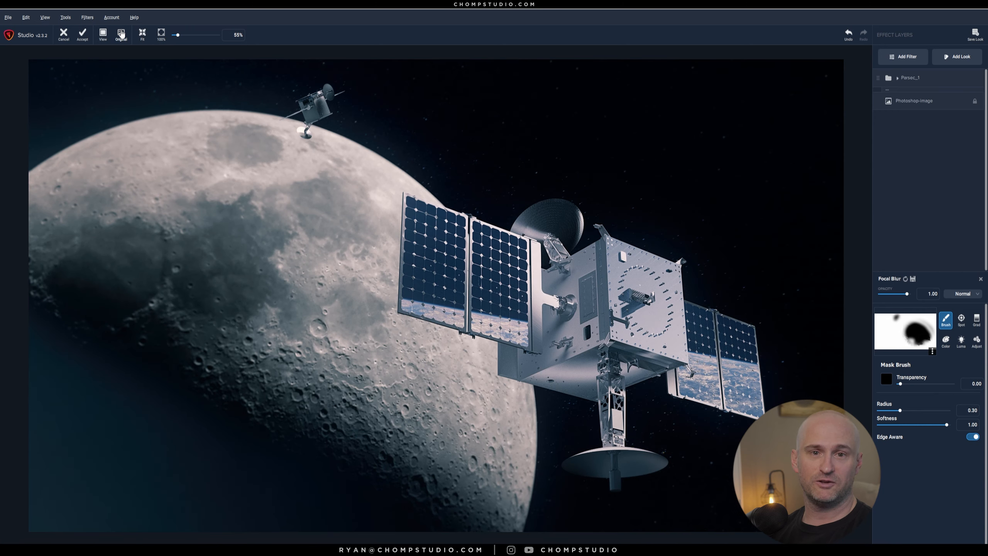